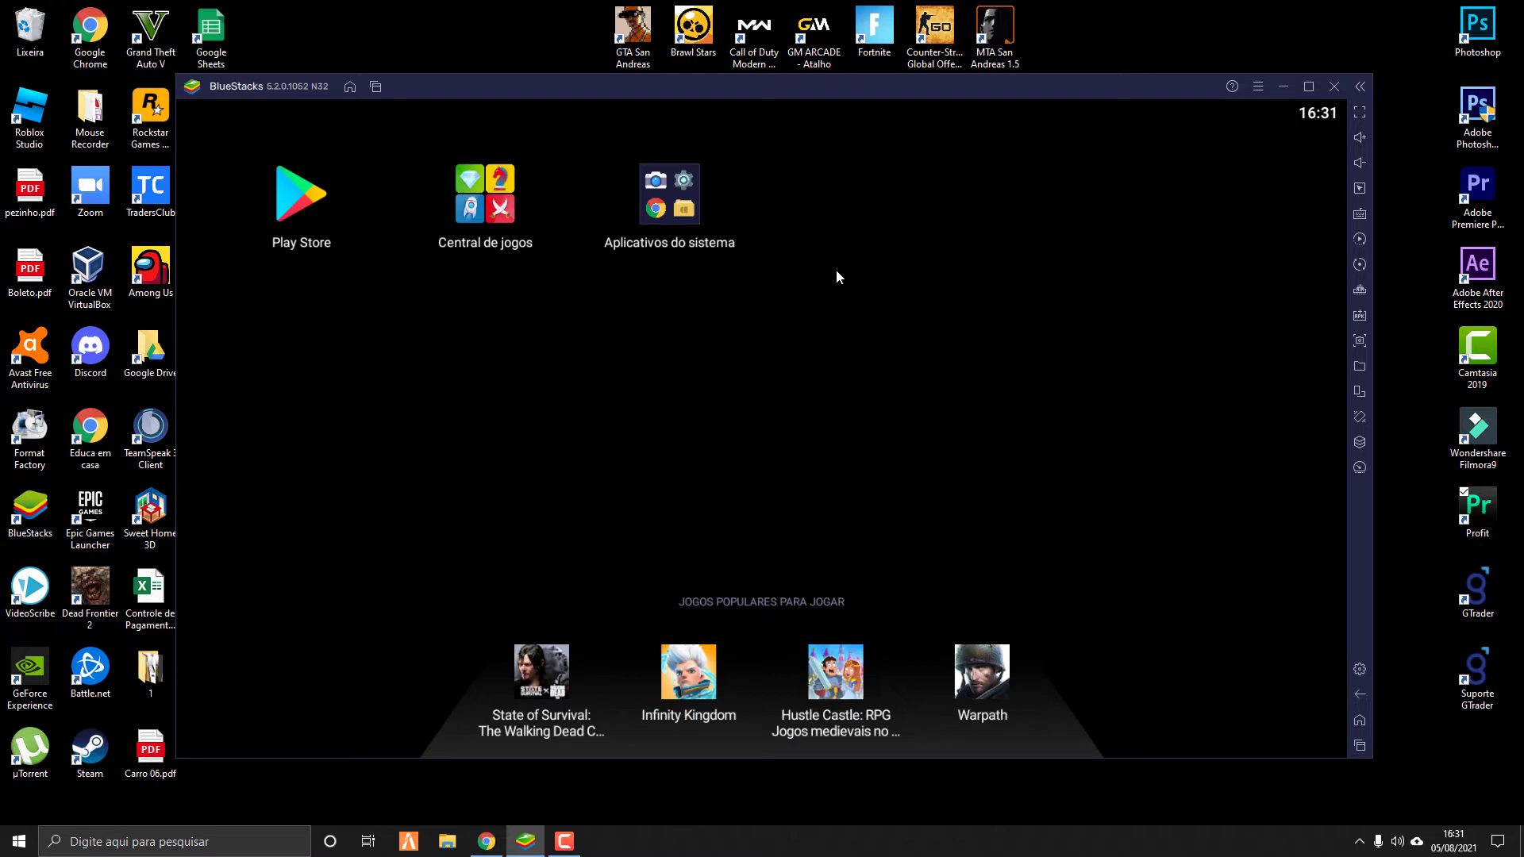
Maximize the emulator window and open its settings on the performance options
{"action": "left_click", "coordinate": [1308, 85]}
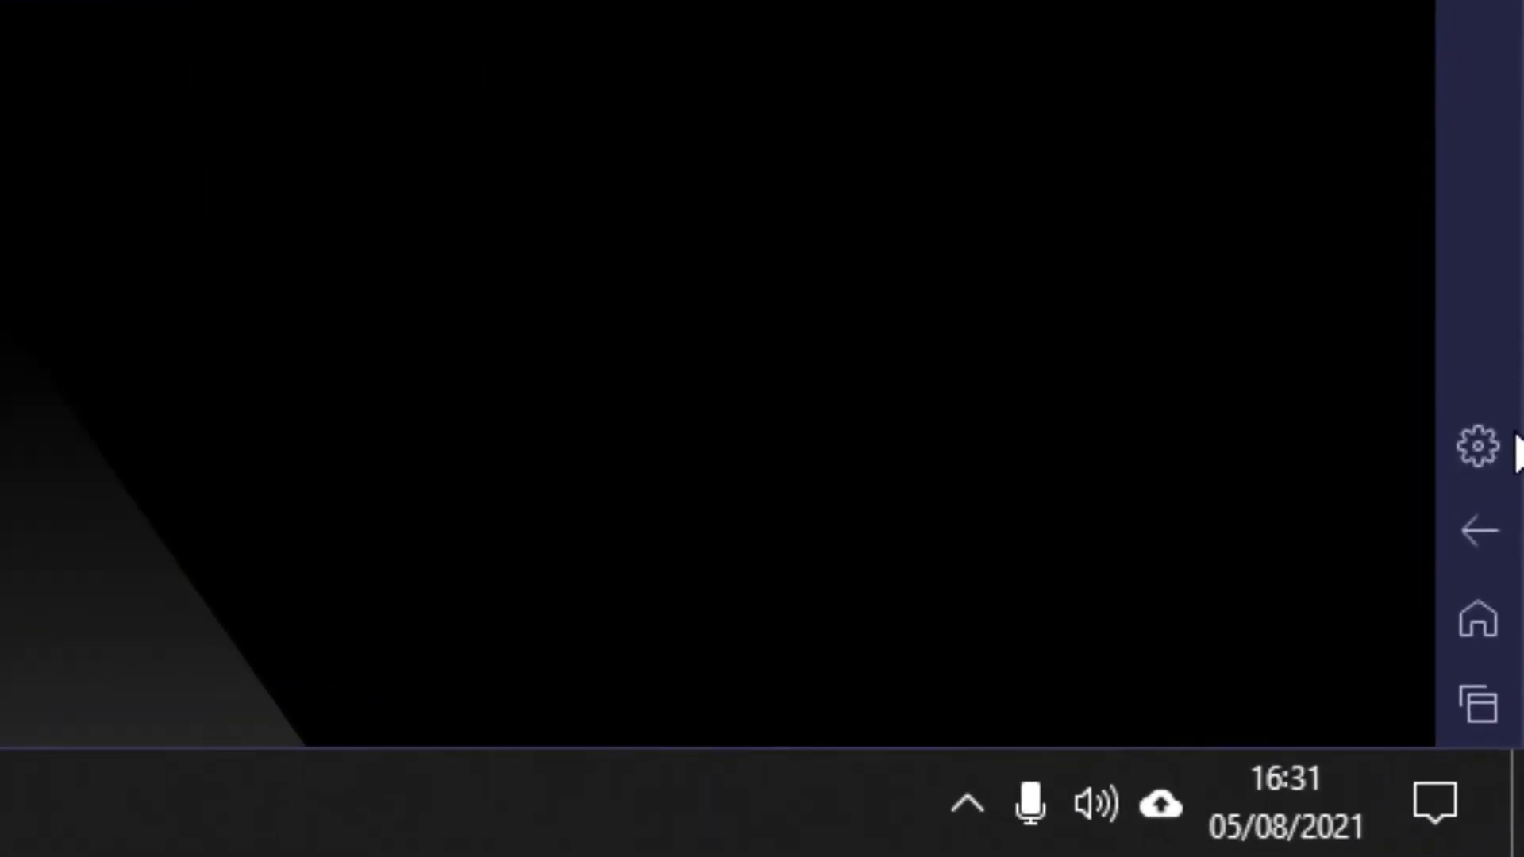
{"action": "left_click", "coordinate": [1513, 457]}
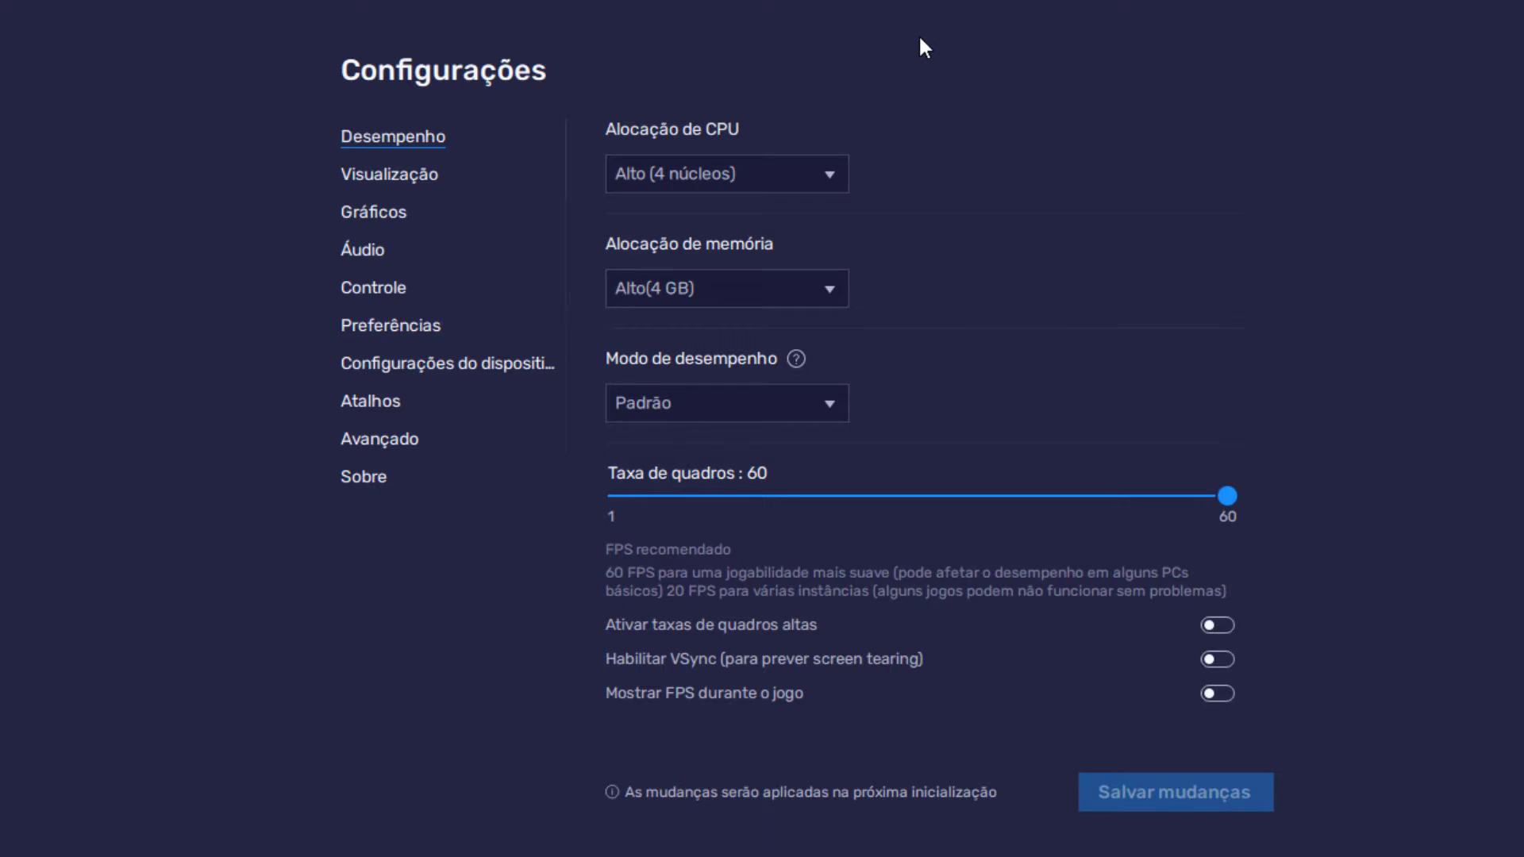
Try the Personalizado CPU allocation and view its core counts, restoring the allocation to Alto (4 núcleos)
{"action": "left_click", "coordinate": [805, 177]}
{"action": "left_click", "coordinate": [757, 339]}
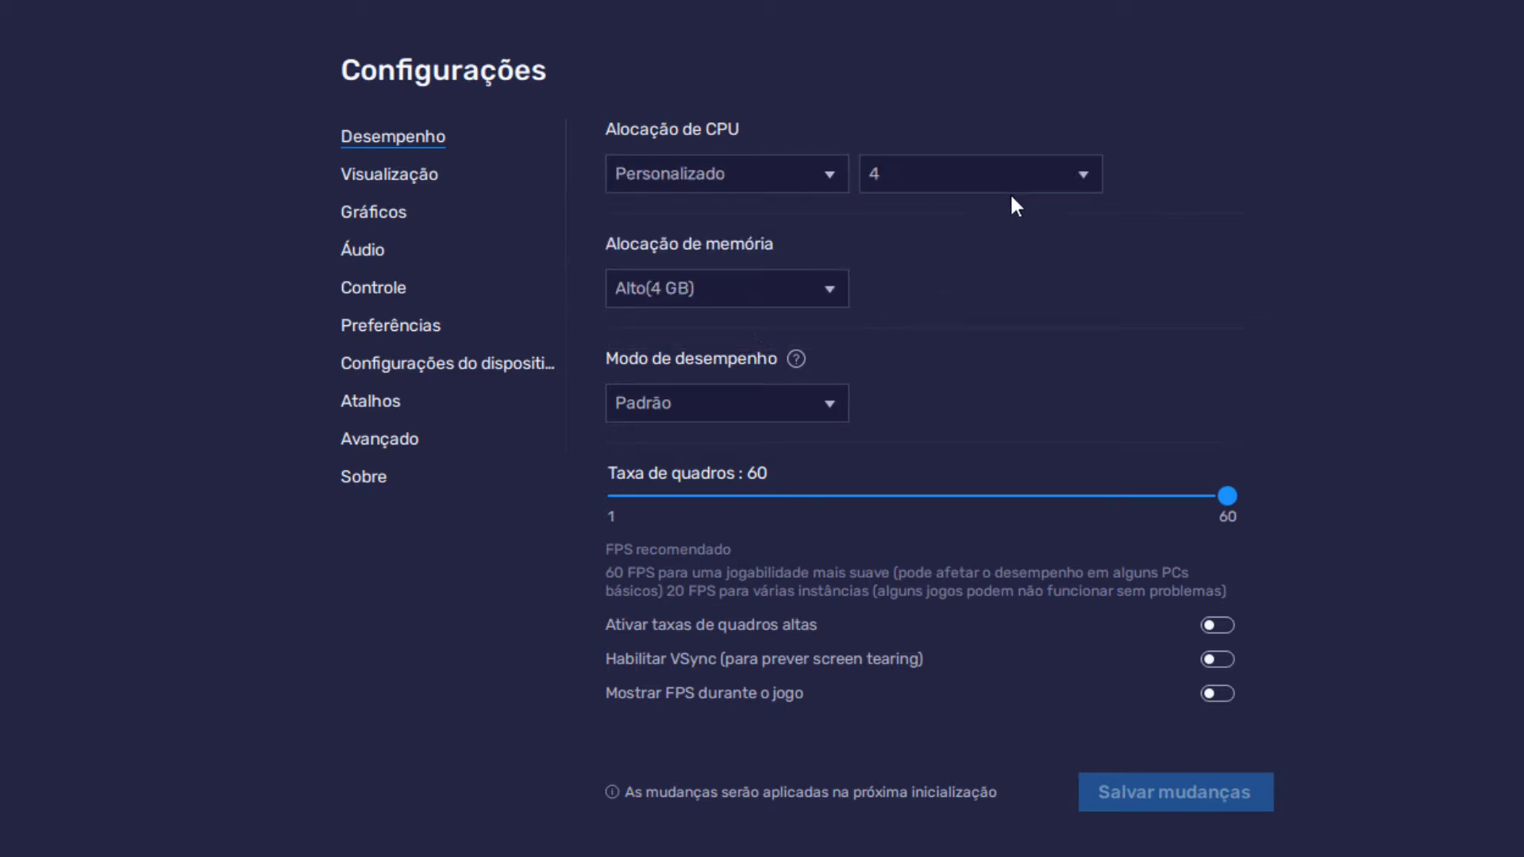
{"action": "left_click", "coordinate": [1044, 171]}
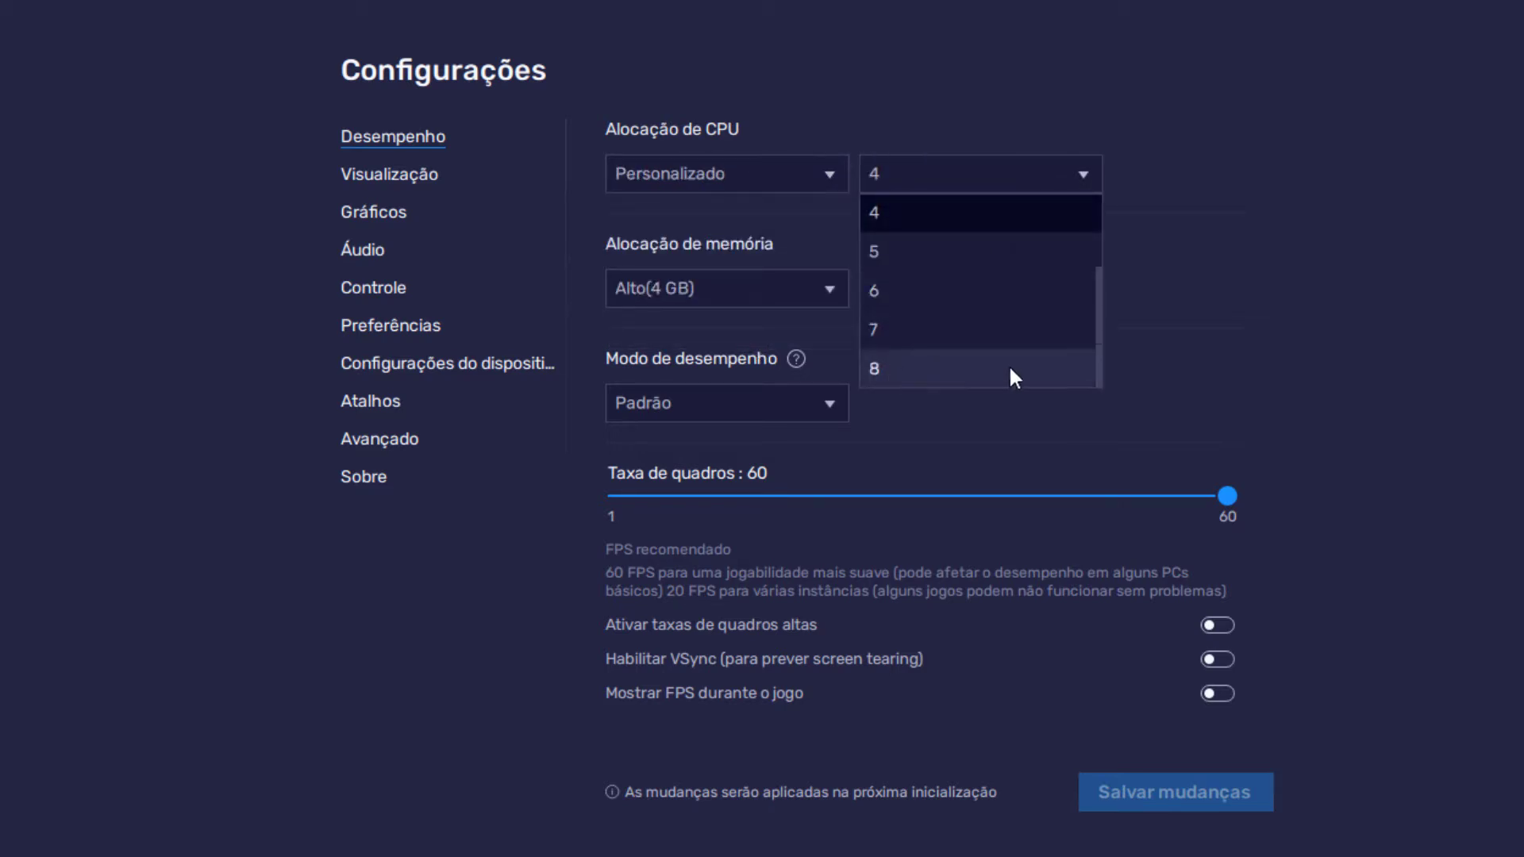
{"action": "left_click", "coordinate": [1370, 349]}
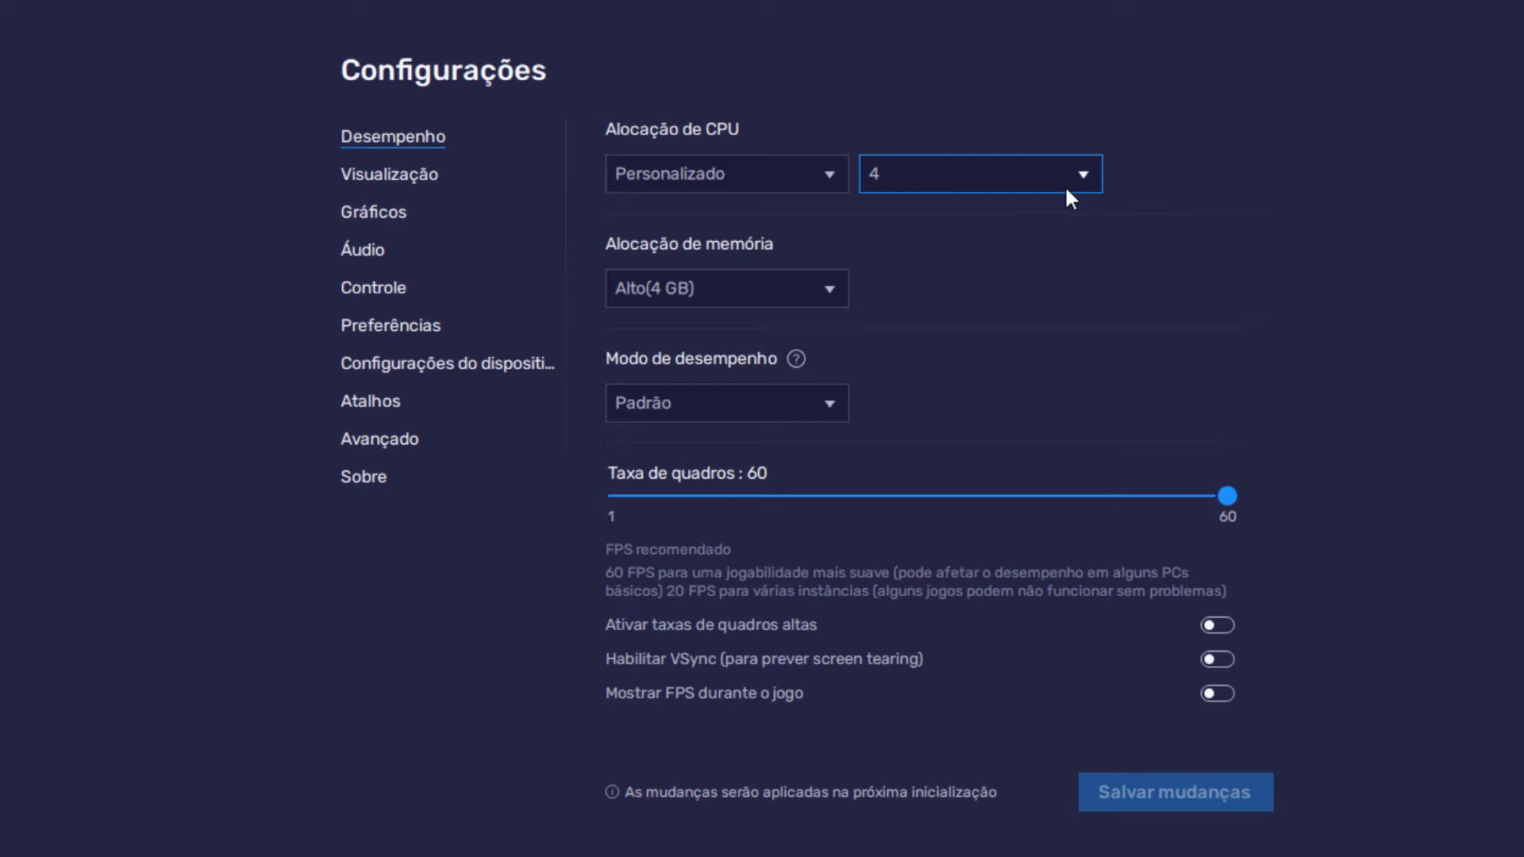
{"action": "left_click", "coordinate": [816, 174]}
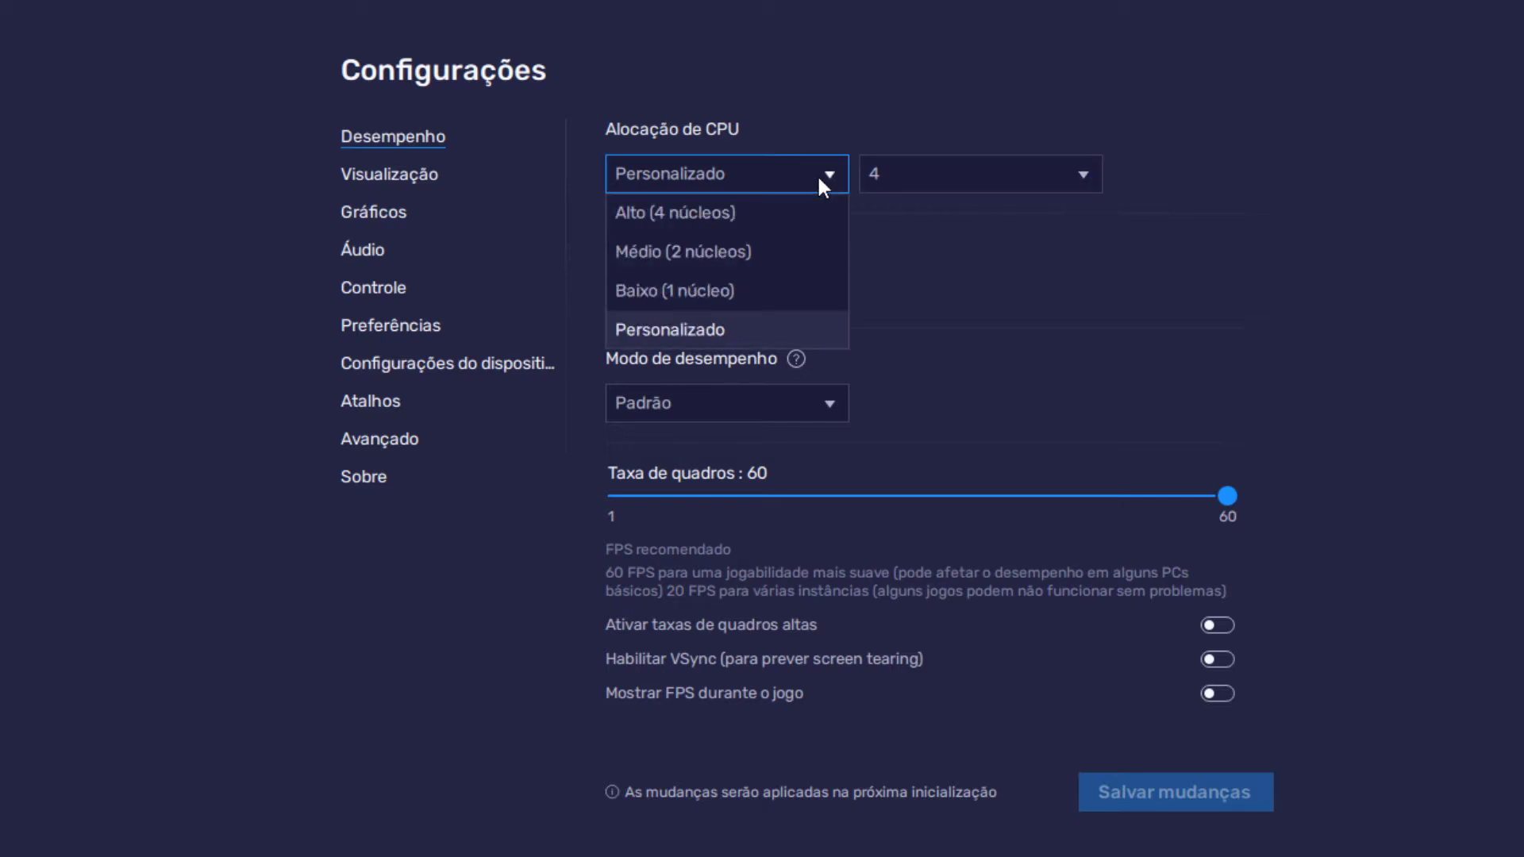
{"action": "left_click", "coordinate": [699, 225]}
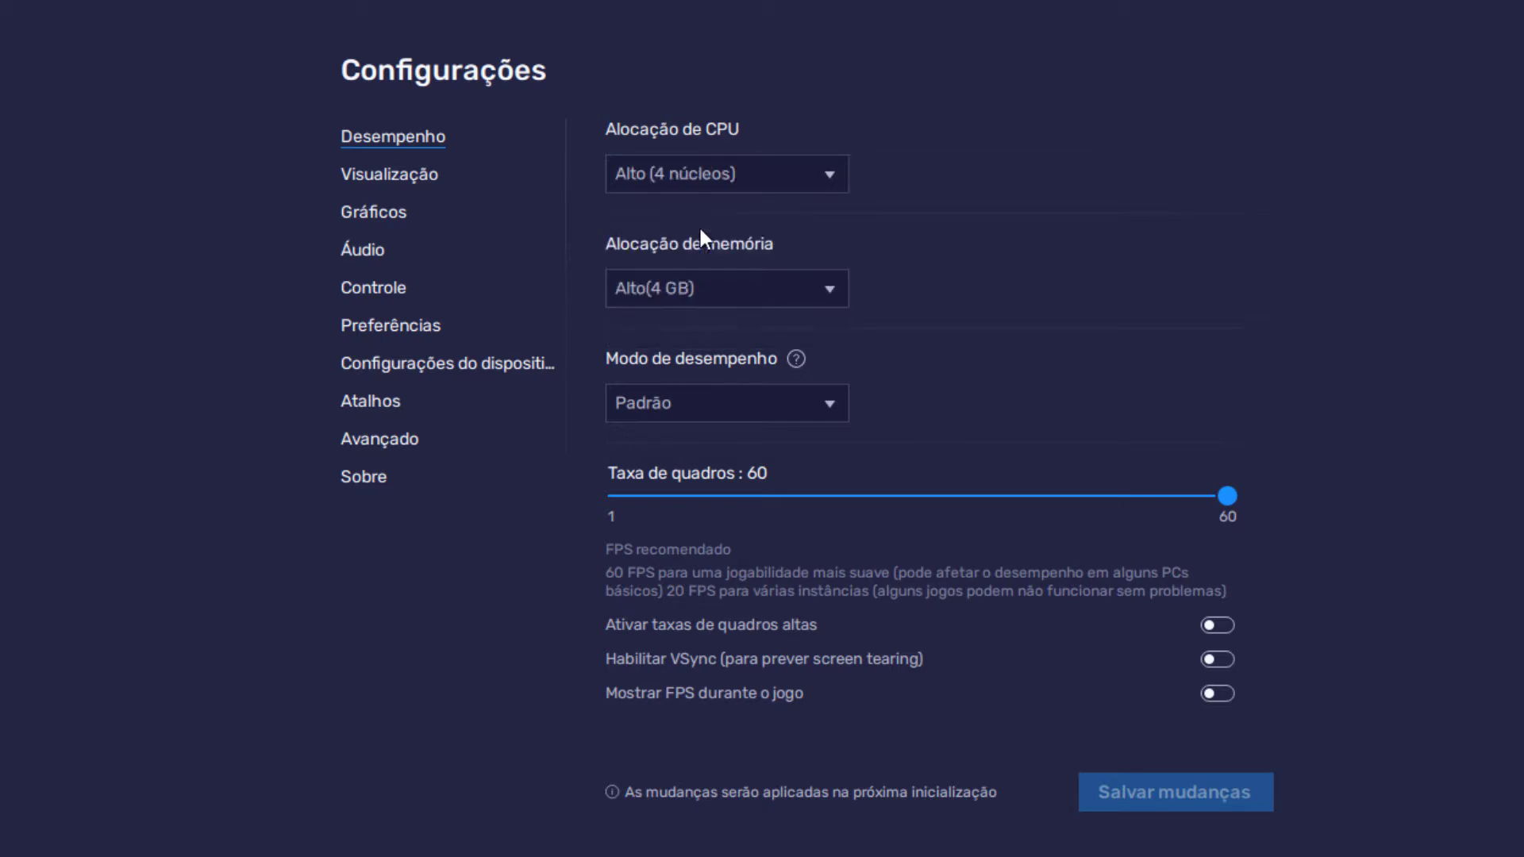
Try the Médio (2 núcleos) CPU allocation and set it back to Alto (4 núcleos)
{"action": "left_click", "coordinate": [821, 178]}
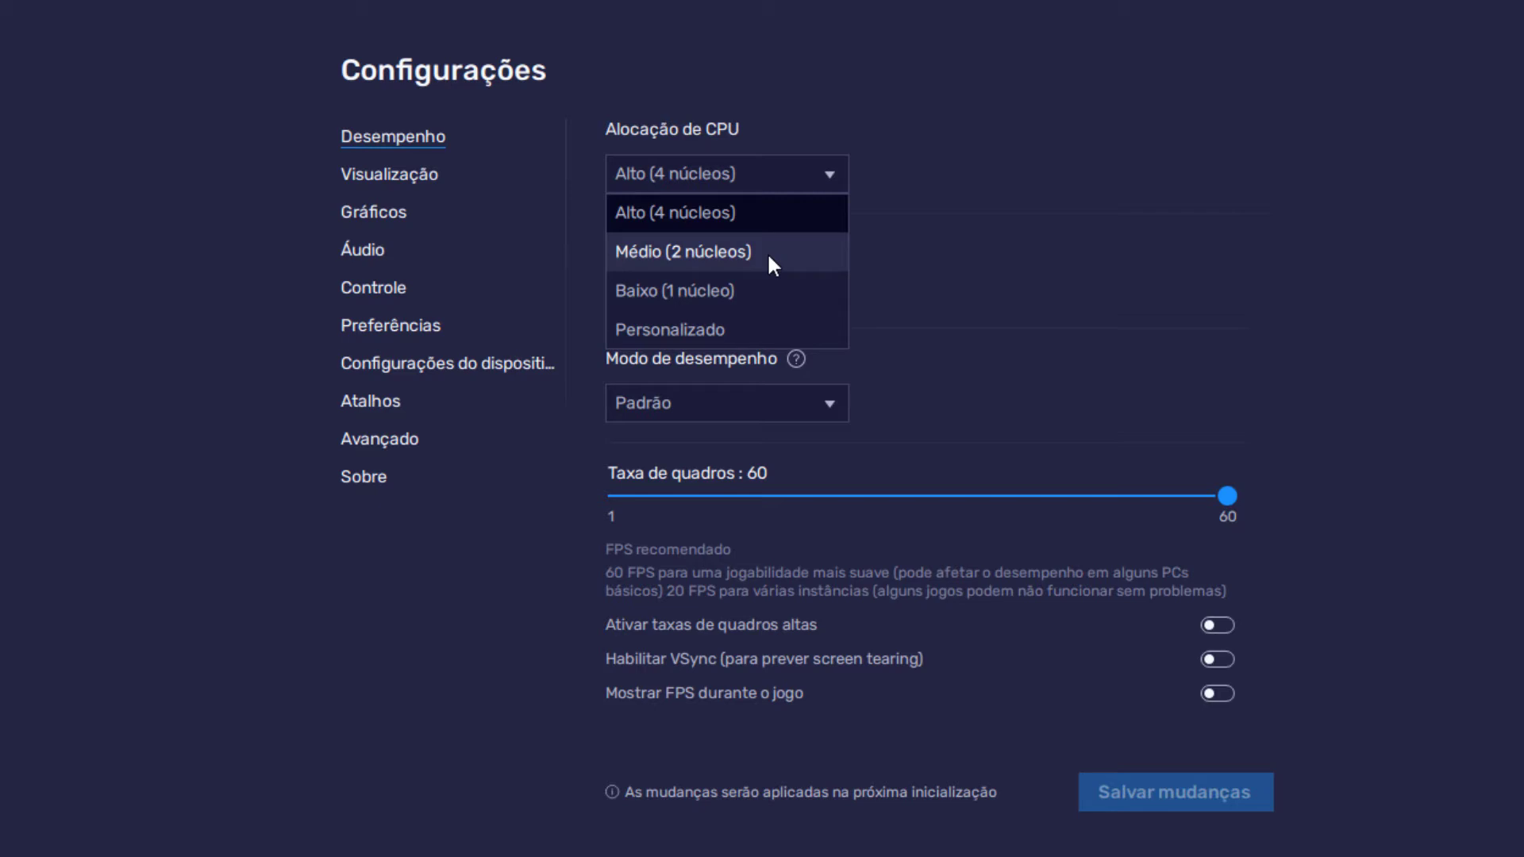
{"action": "left_click", "coordinate": [723, 257]}
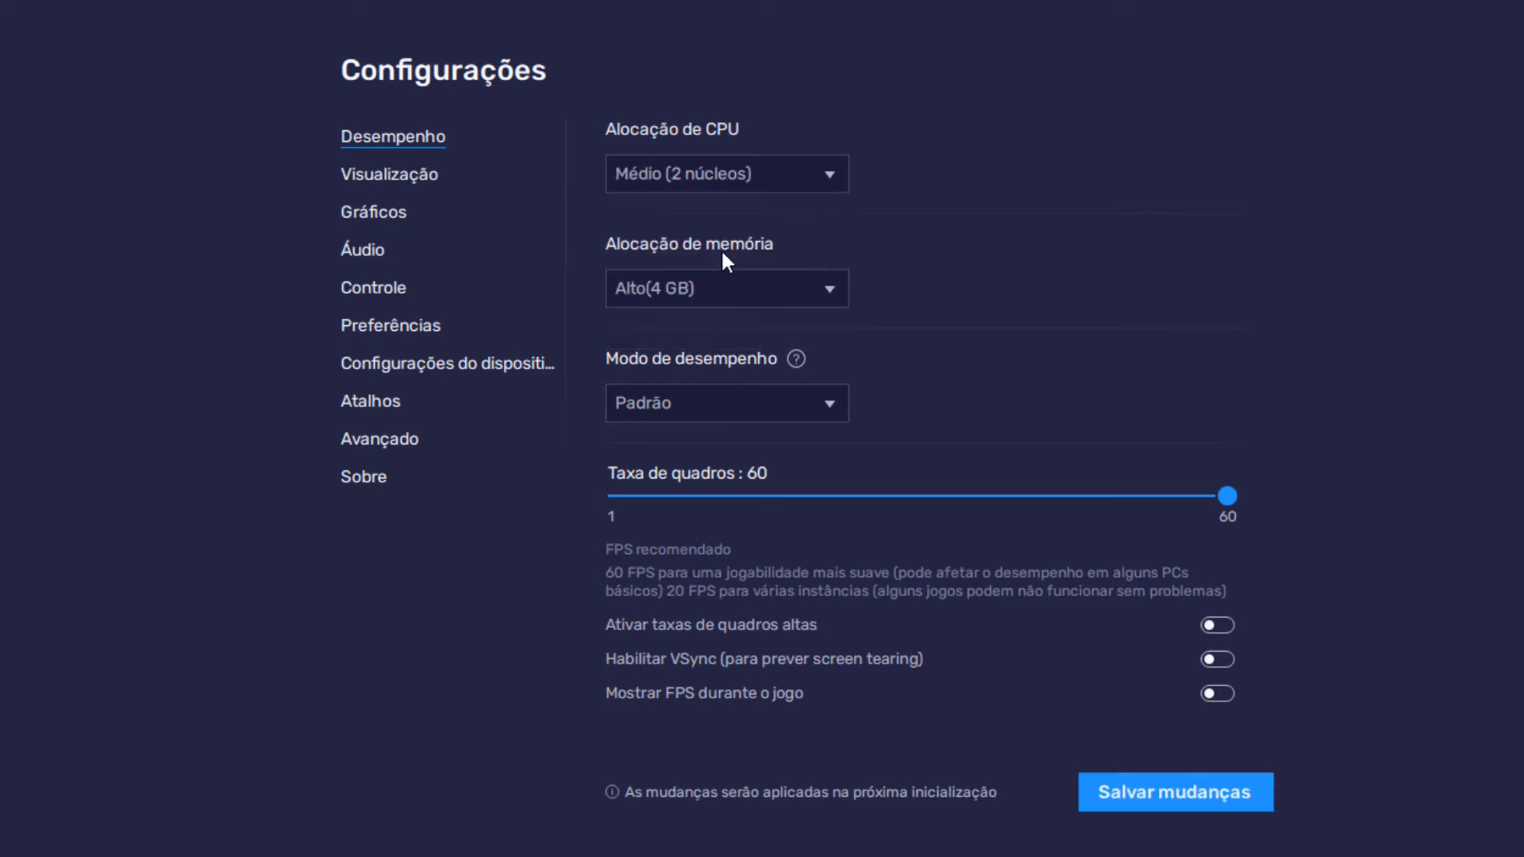
{"action": "left_click", "coordinate": [758, 192]}
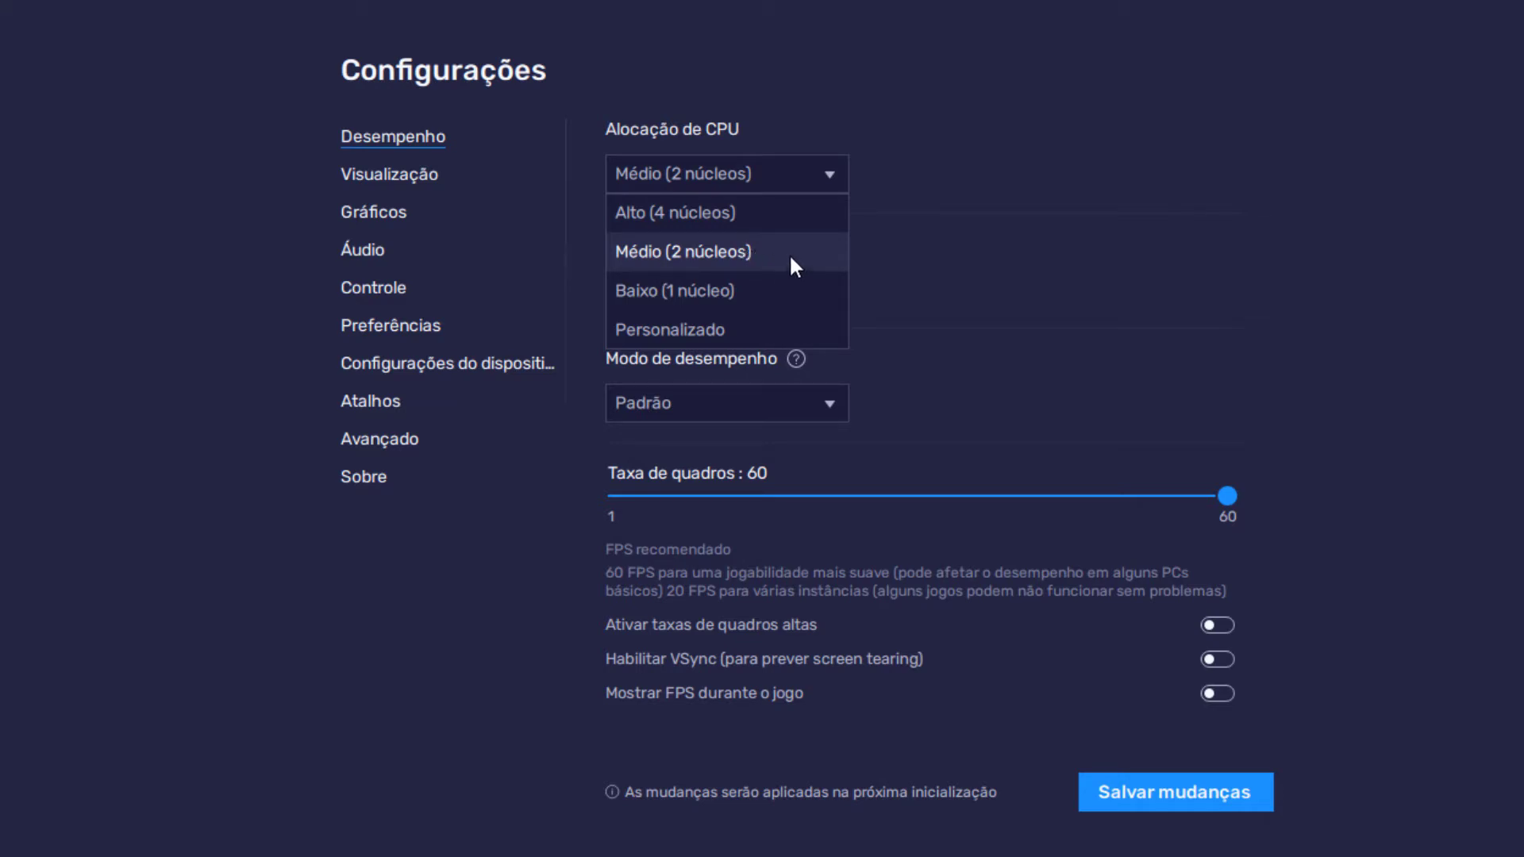
{"action": "left_click", "coordinate": [725, 216]}
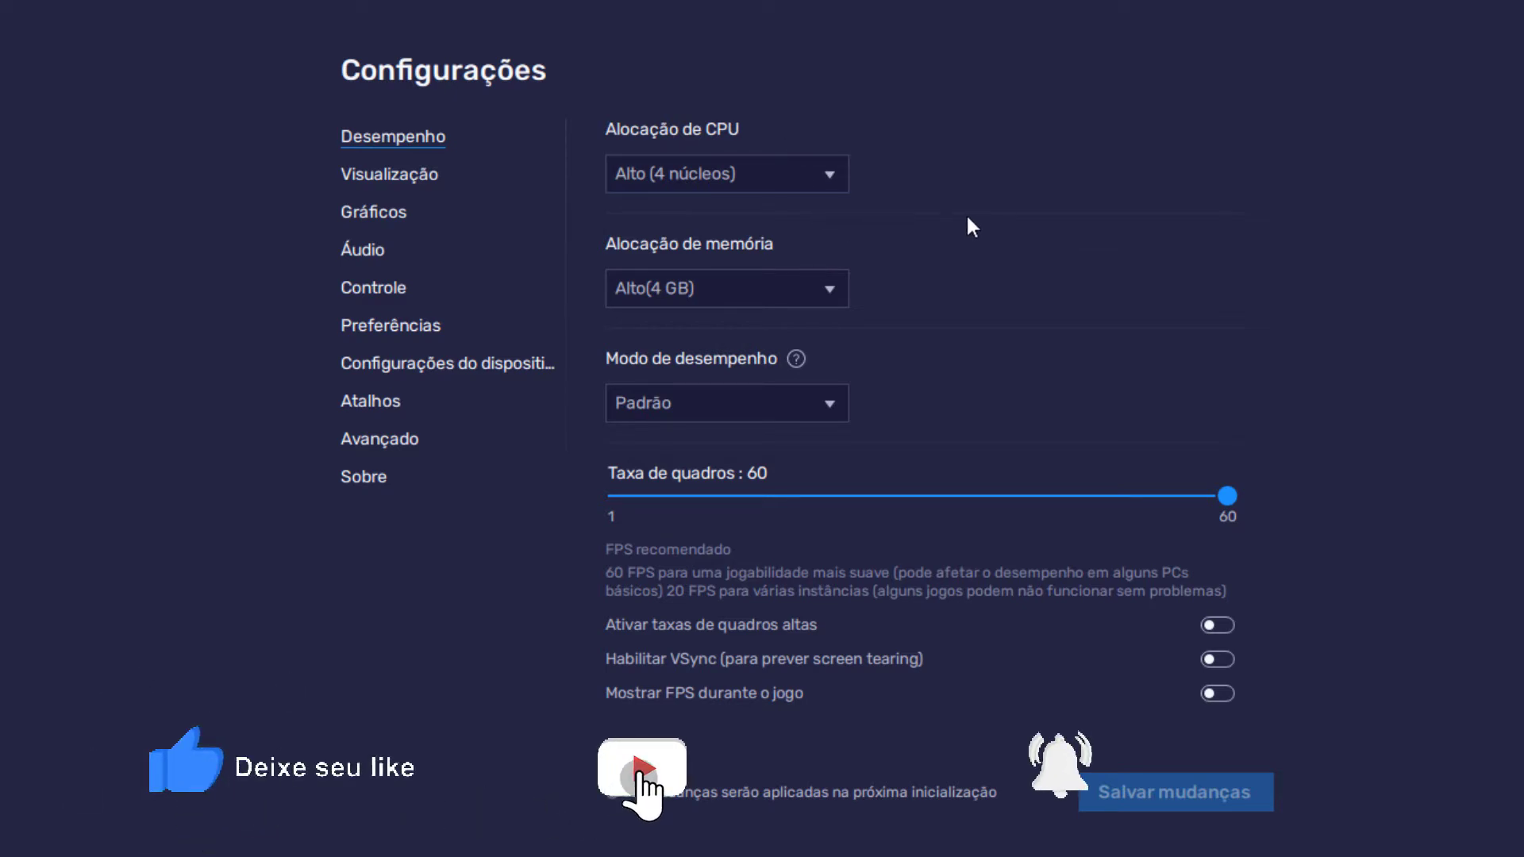
Try the Médio (2 GB) and Baixo (1 GB) memory allocations and set the value back to Alto (4 GB)
{"action": "left_click", "coordinate": [828, 286]}
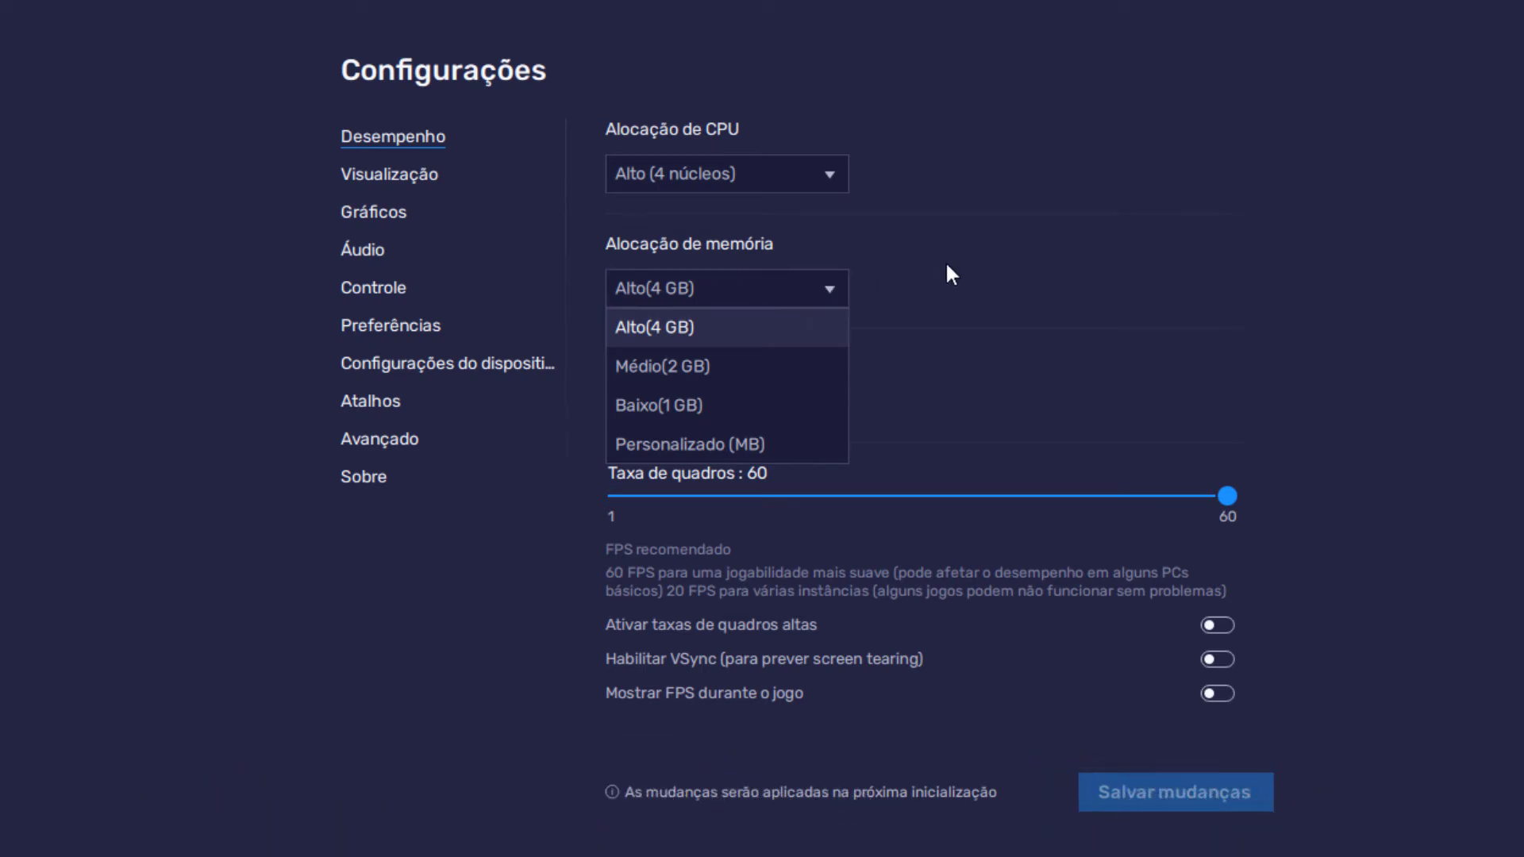
{"action": "left_click", "coordinate": [1044, 308]}
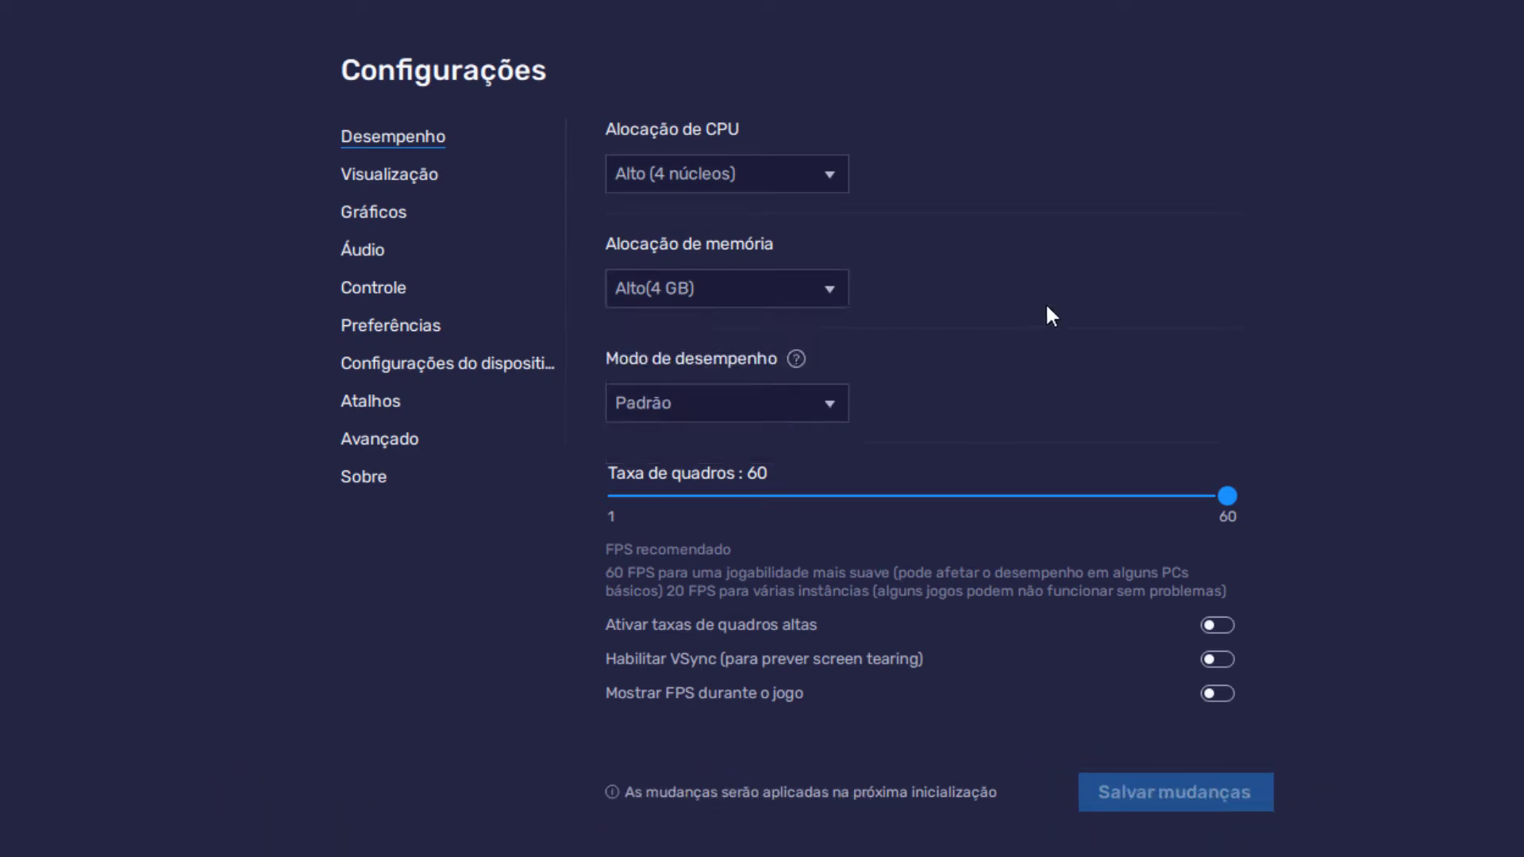
{"action": "left_click", "coordinate": [833, 291]}
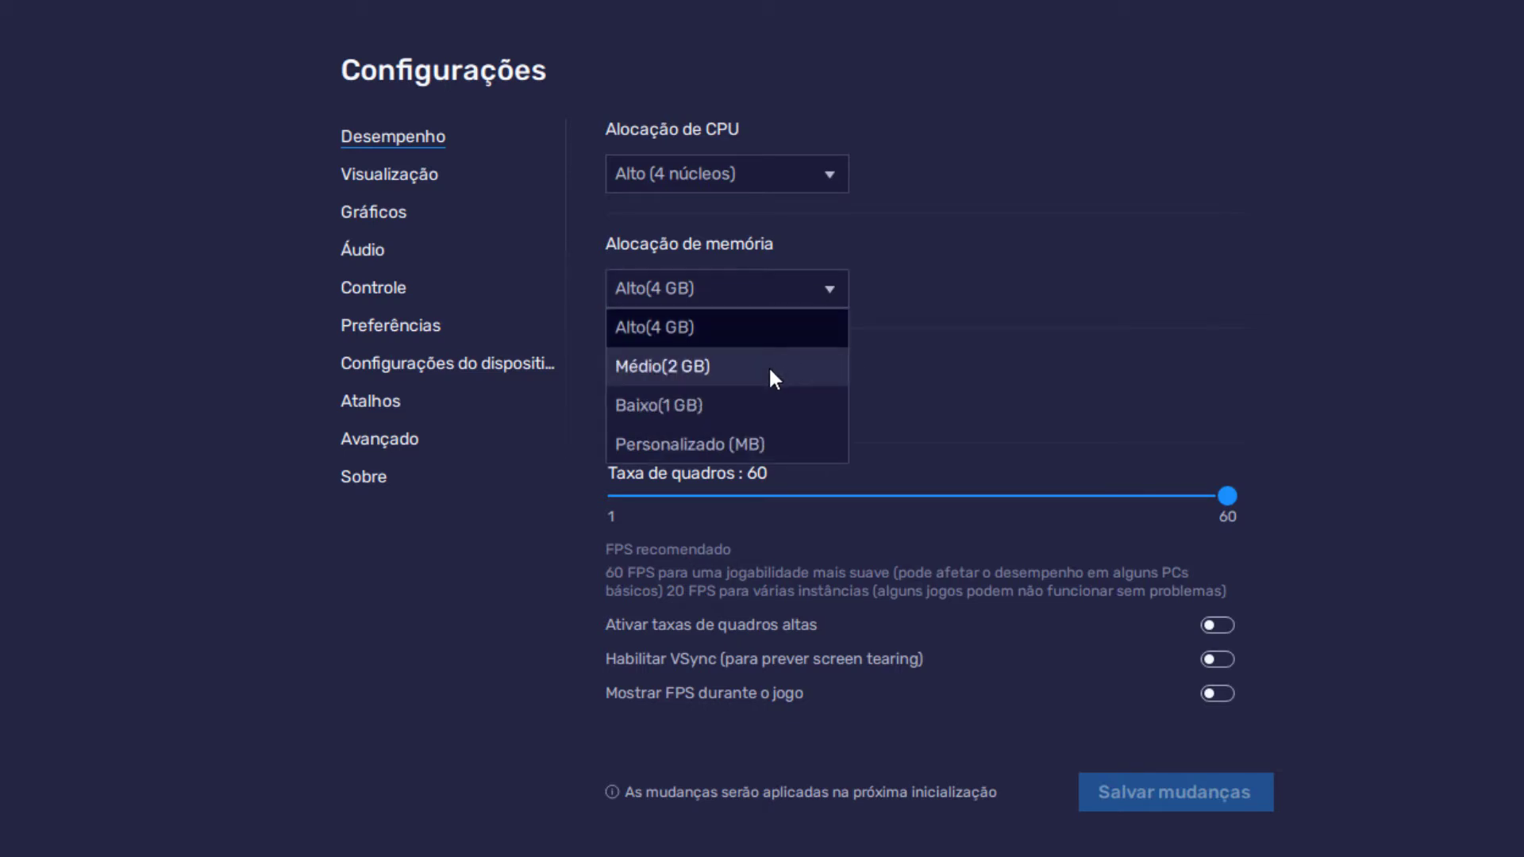
{"action": "left_click", "coordinate": [768, 366]}
{"action": "left_click", "coordinate": [808, 284]}
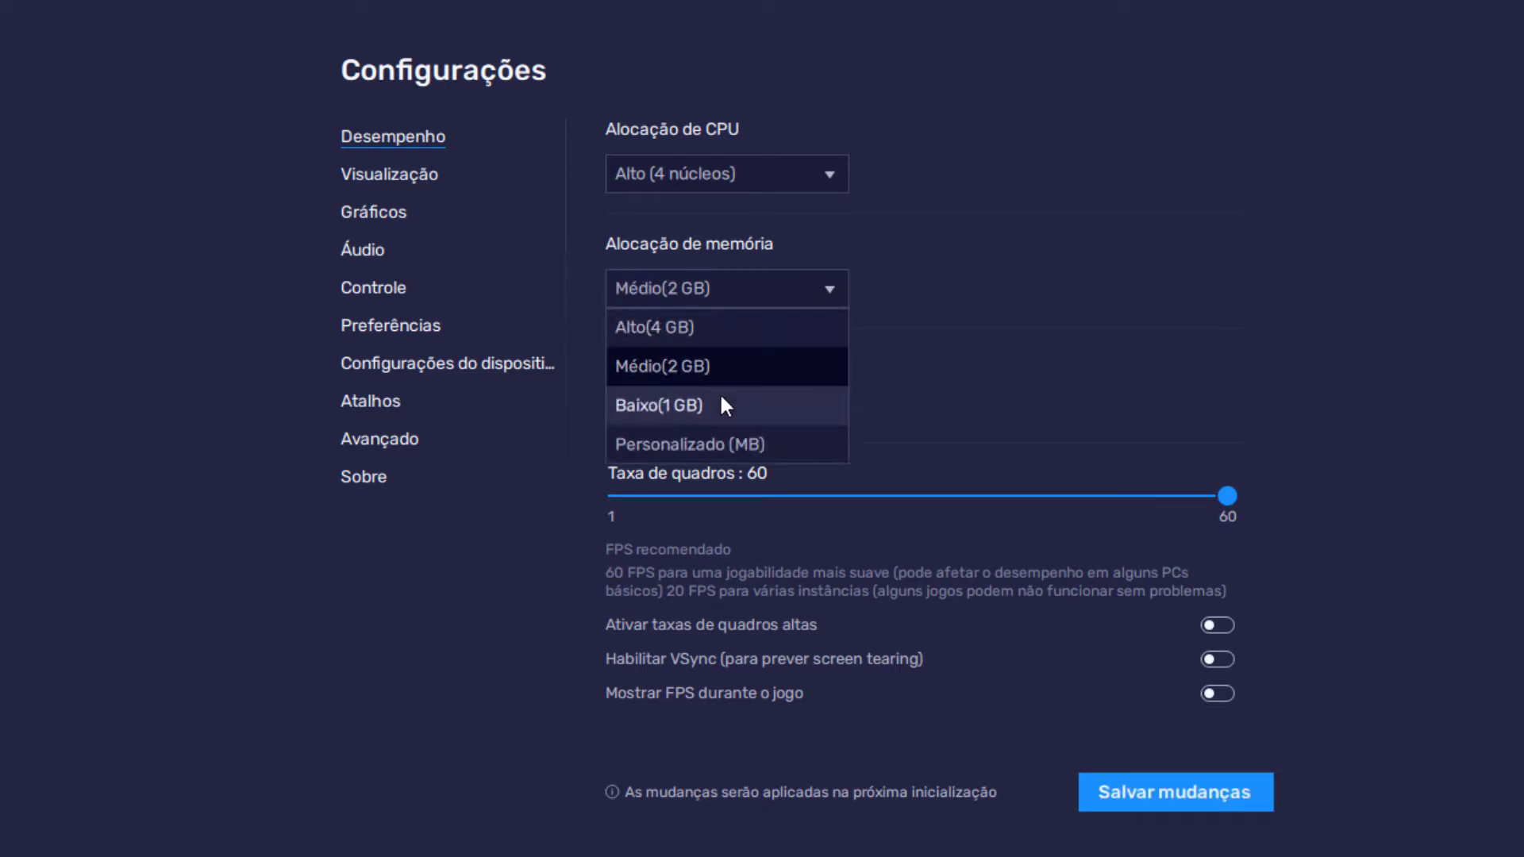
{"action": "left_click", "coordinate": [739, 407]}
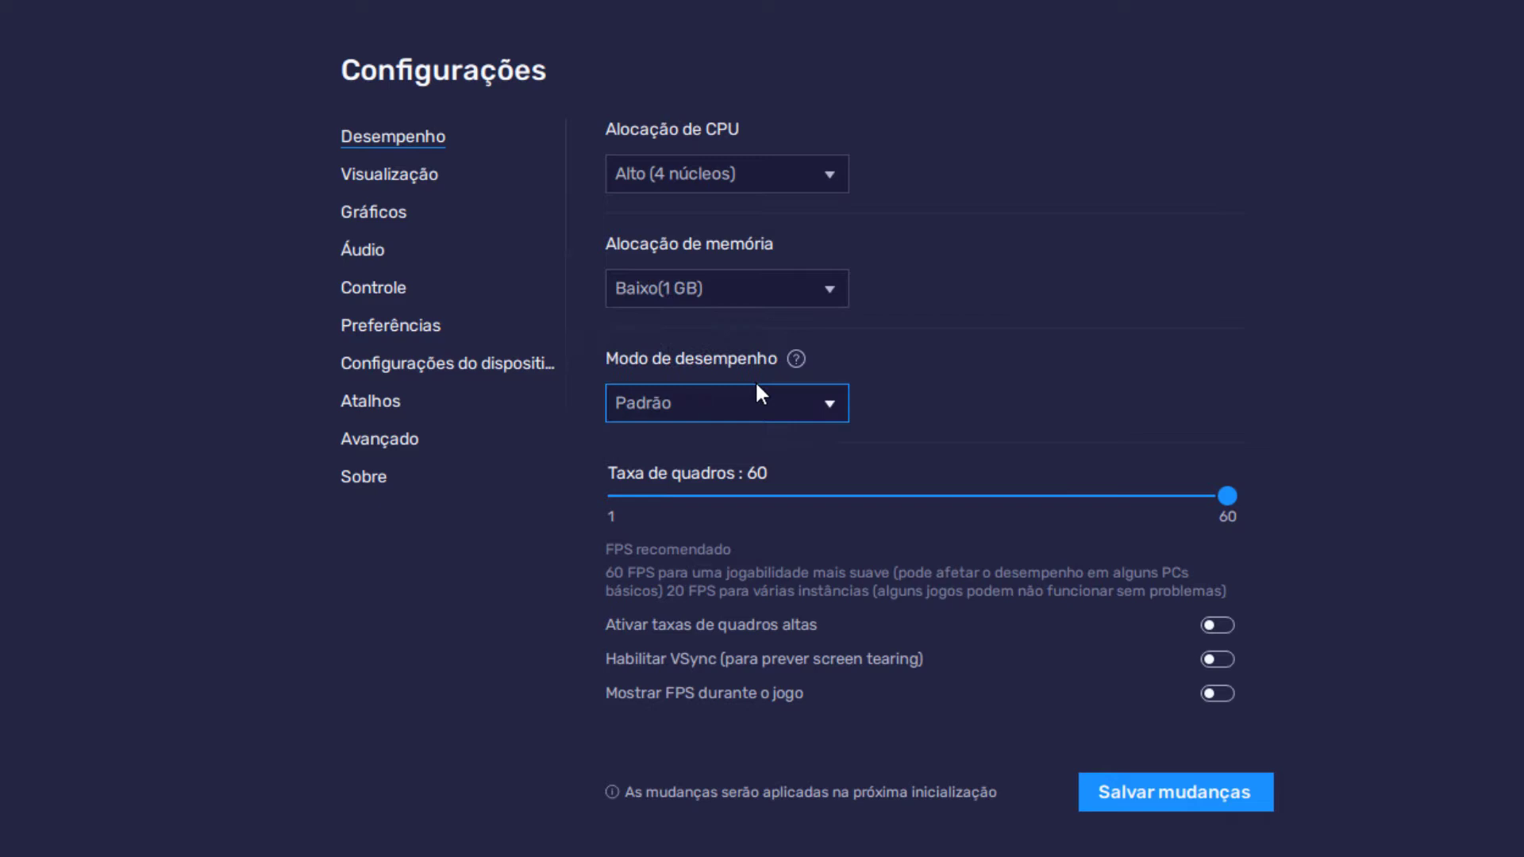
{"action": "left_click", "coordinate": [777, 290]}
{"action": "left_click", "coordinate": [735, 332]}
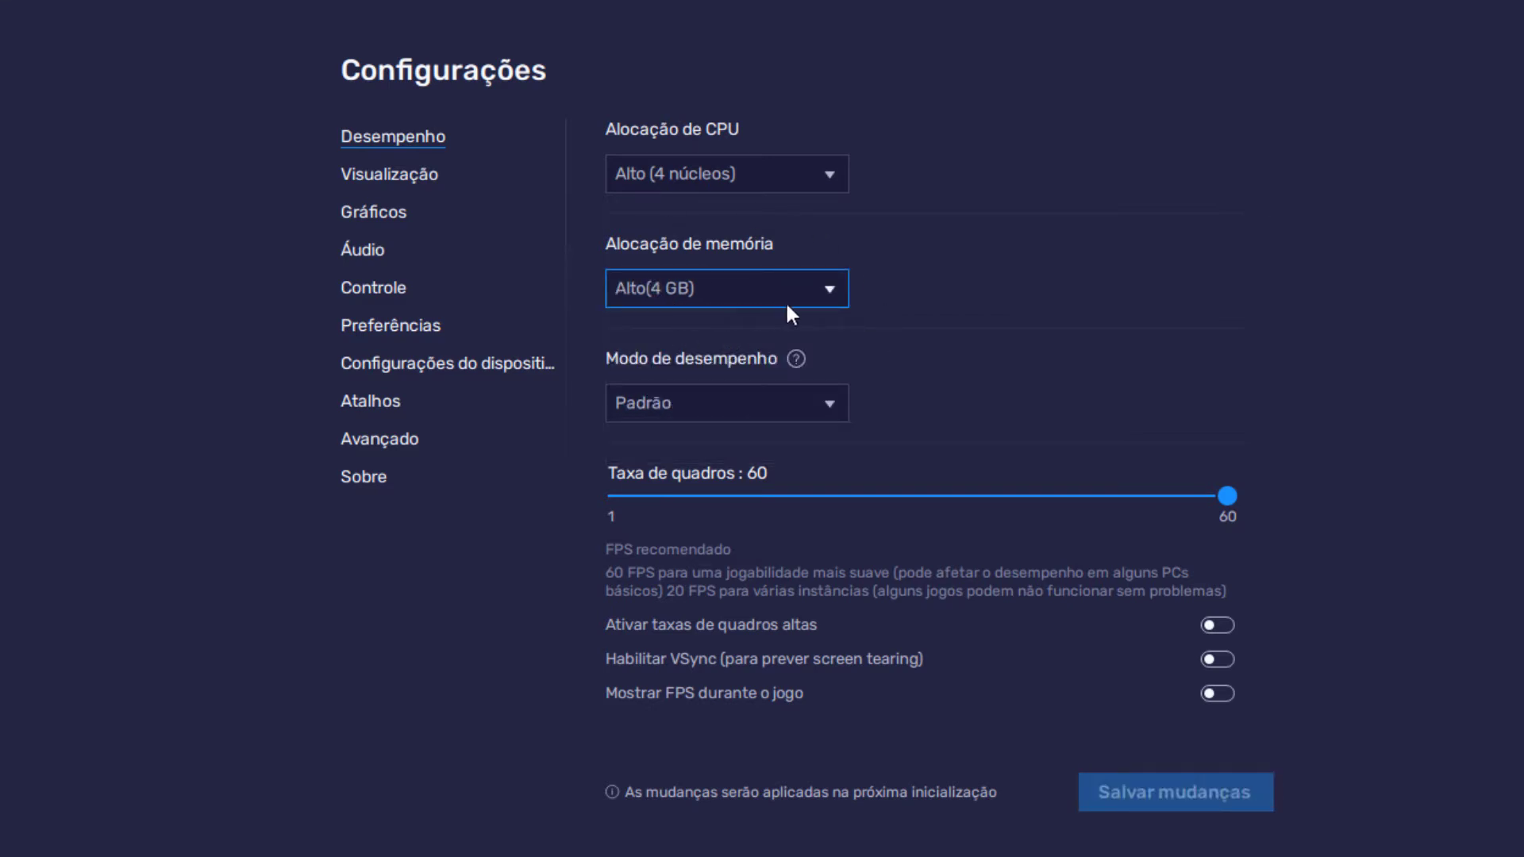
Try the Personalizado (MB) memory allocation and restore it to Alto (4 GB)
{"action": "left_click", "coordinate": [803, 287]}
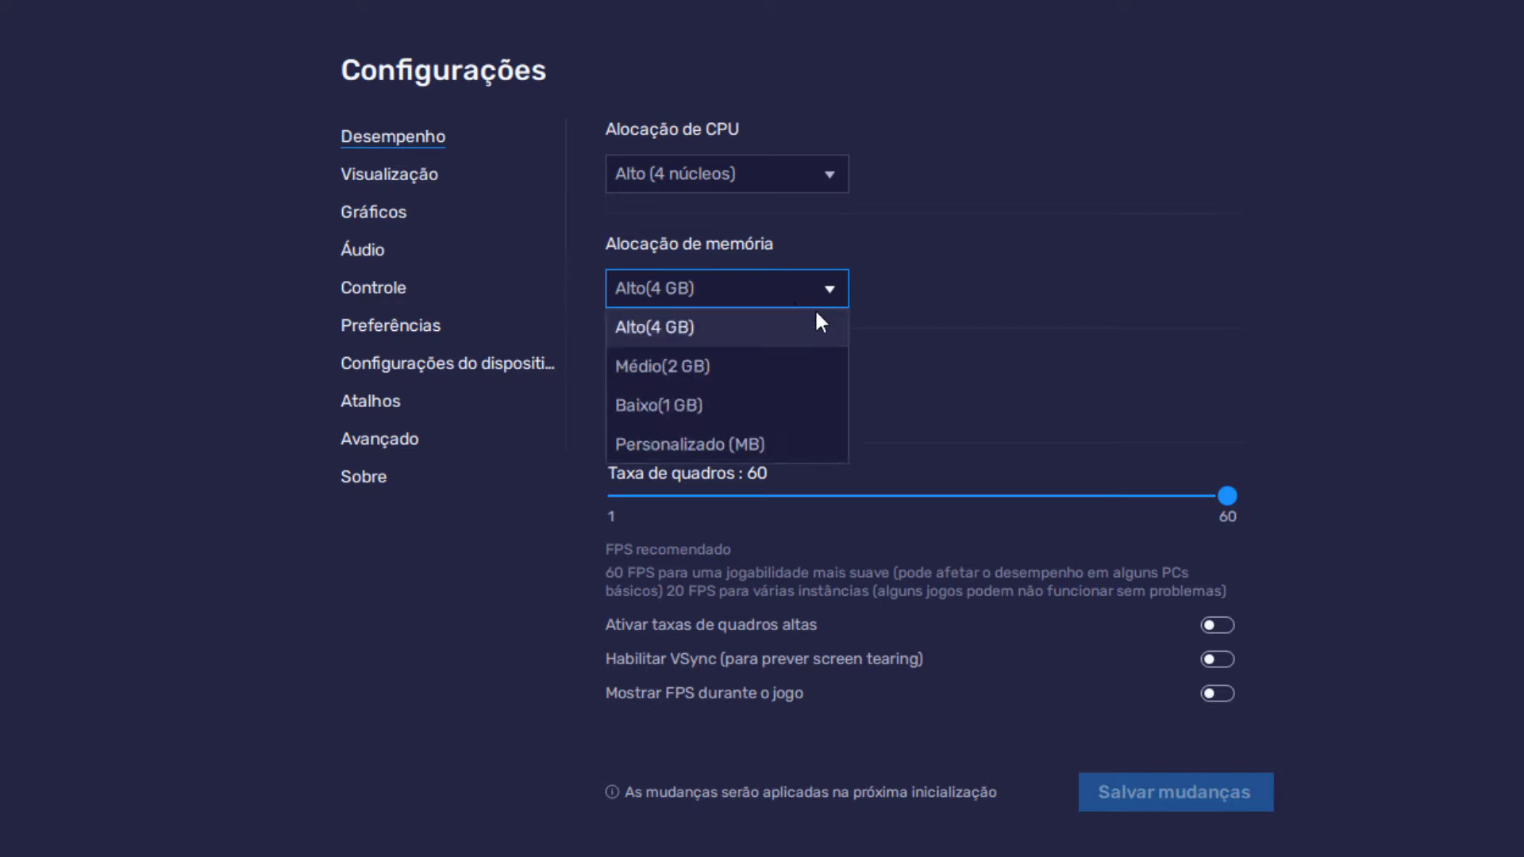
{"action": "left_click", "coordinate": [770, 442]}
{"action": "left_click", "coordinate": [944, 288]}
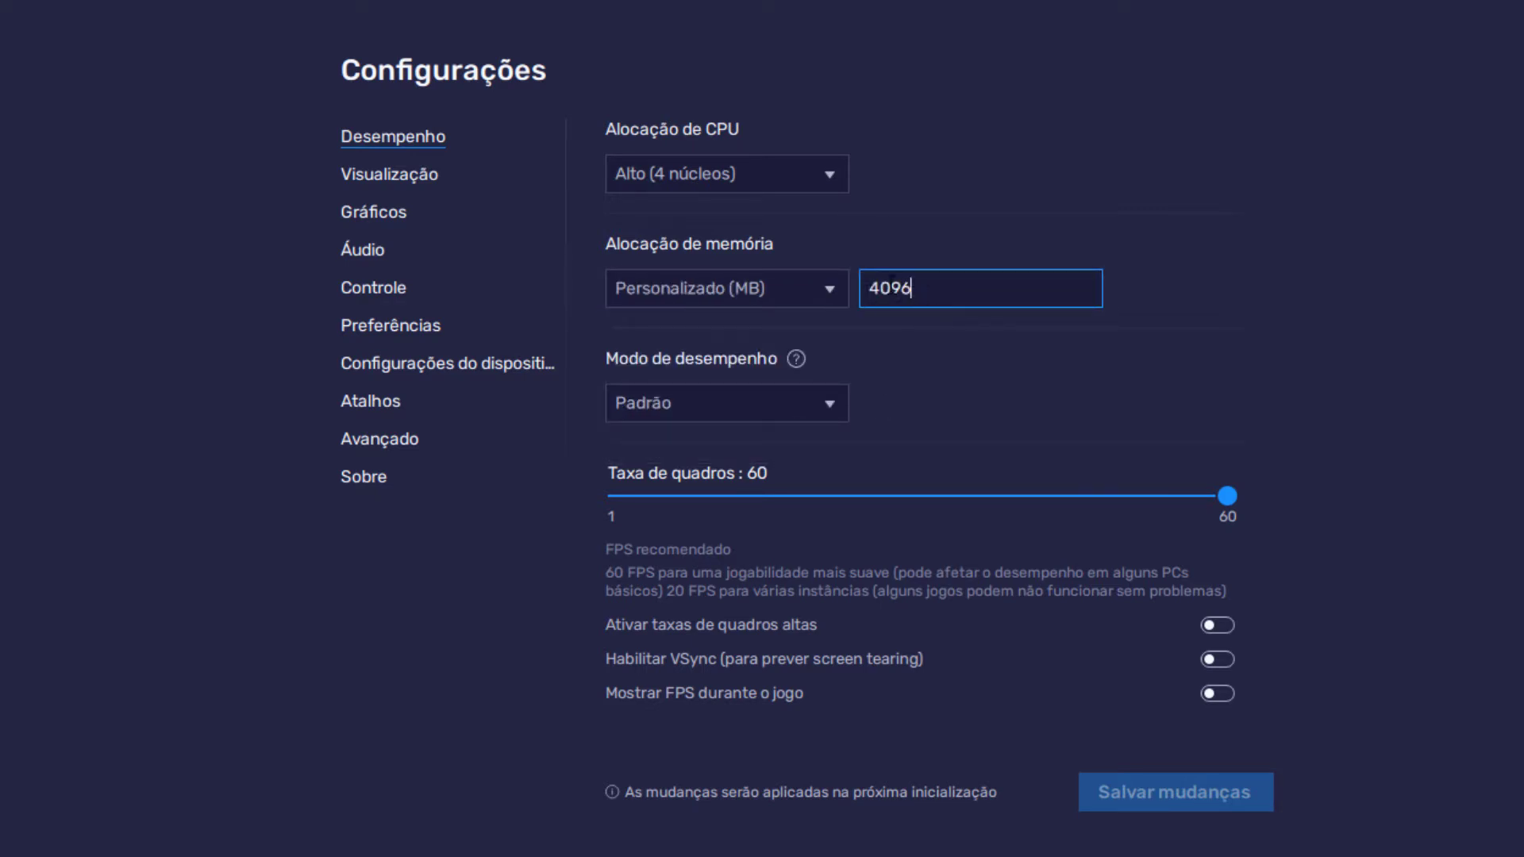
{"action": "left_click", "coordinate": [832, 289]}
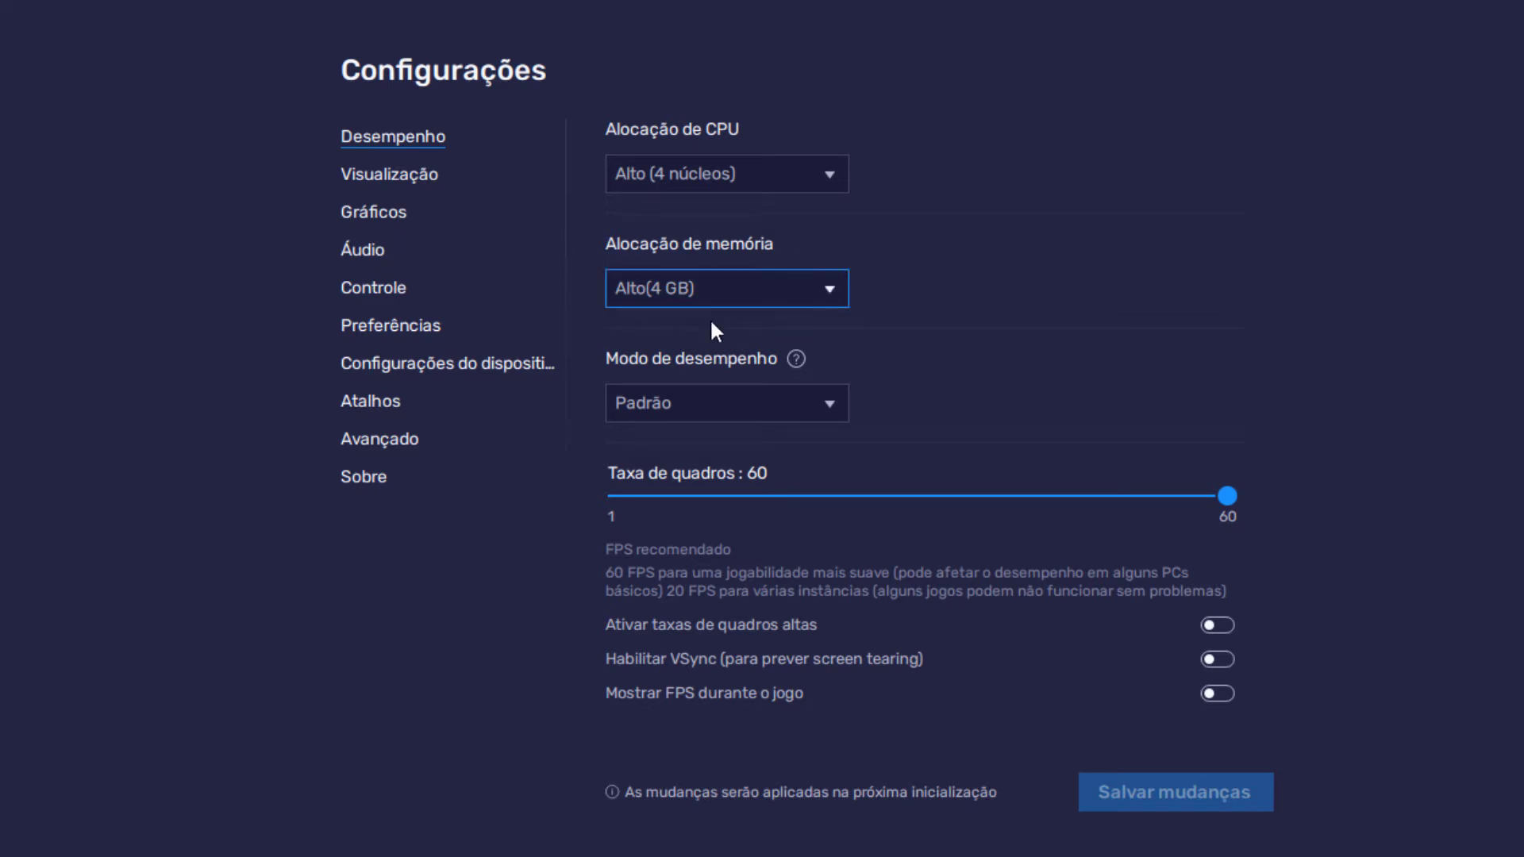
{"action": "left_click", "coordinate": [775, 294]}
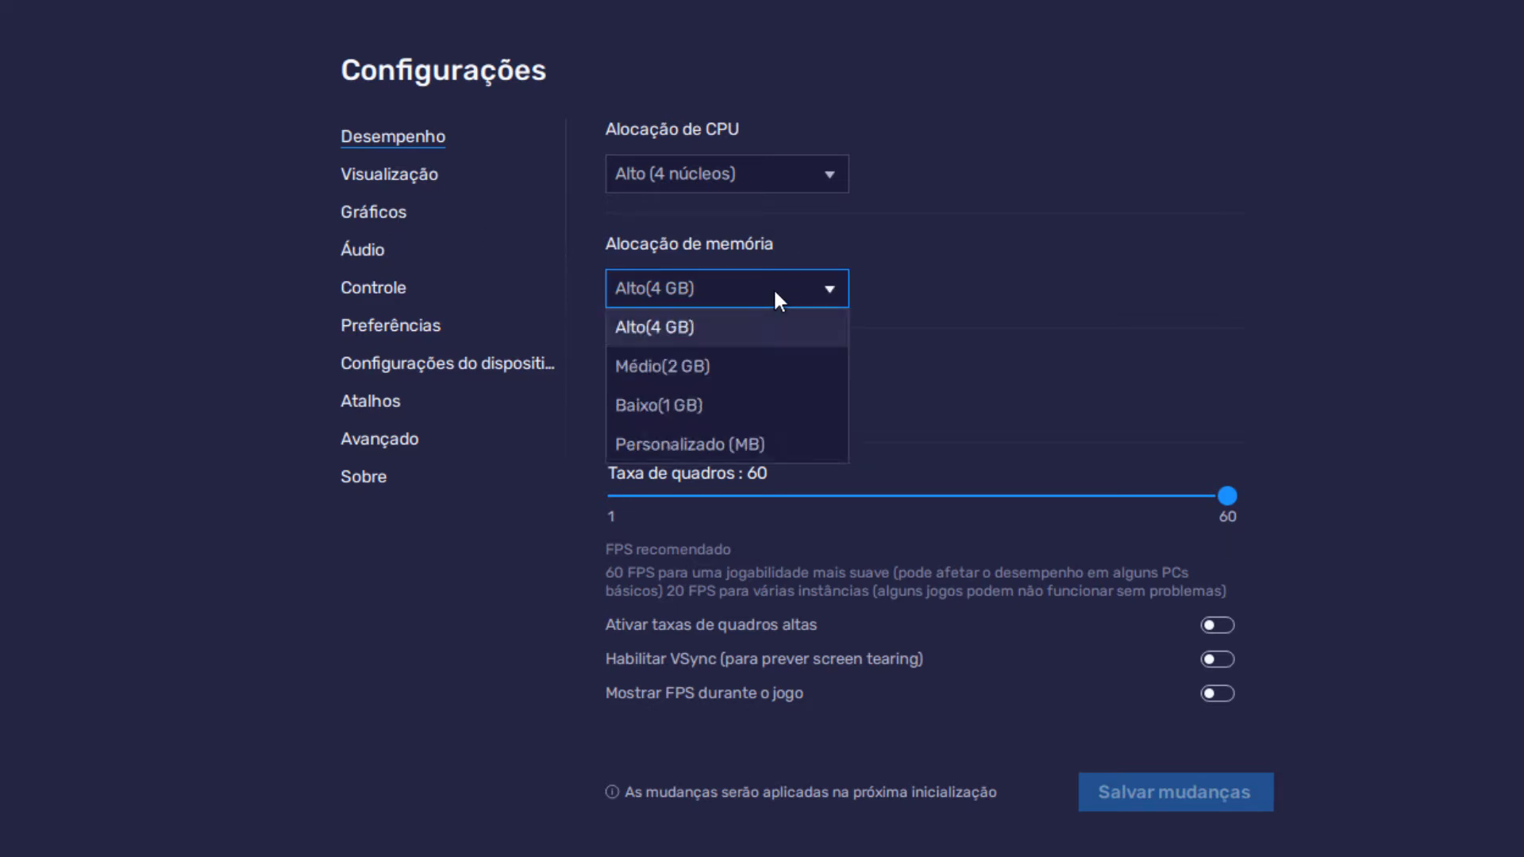
{"action": "left_click", "coordinate": [1108, 300]}
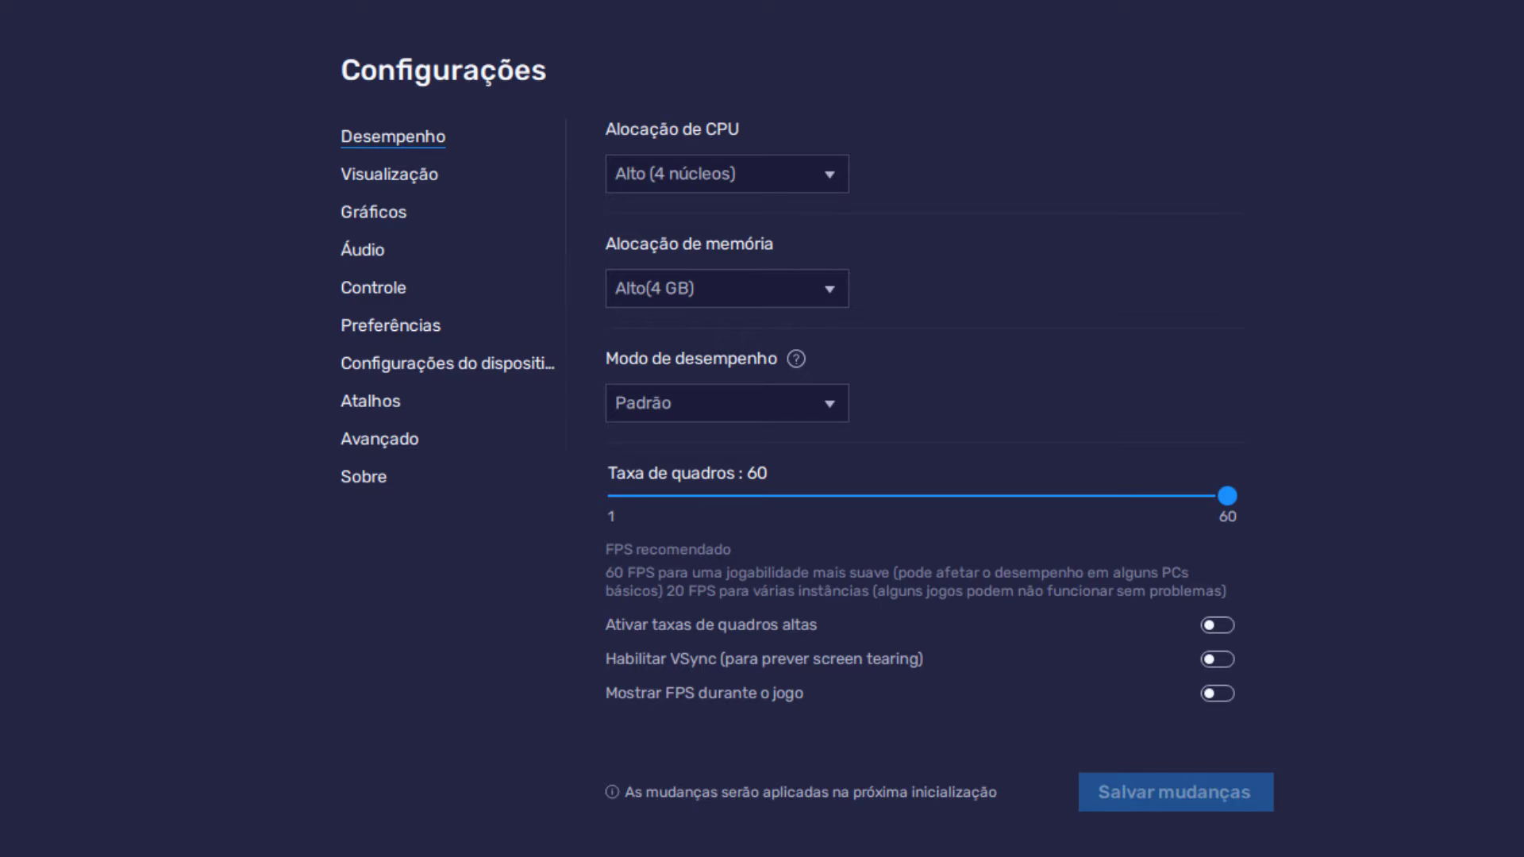
Set the performance mode to Alta performance
{"action": "left_click", "coordinate": [797, 417]}
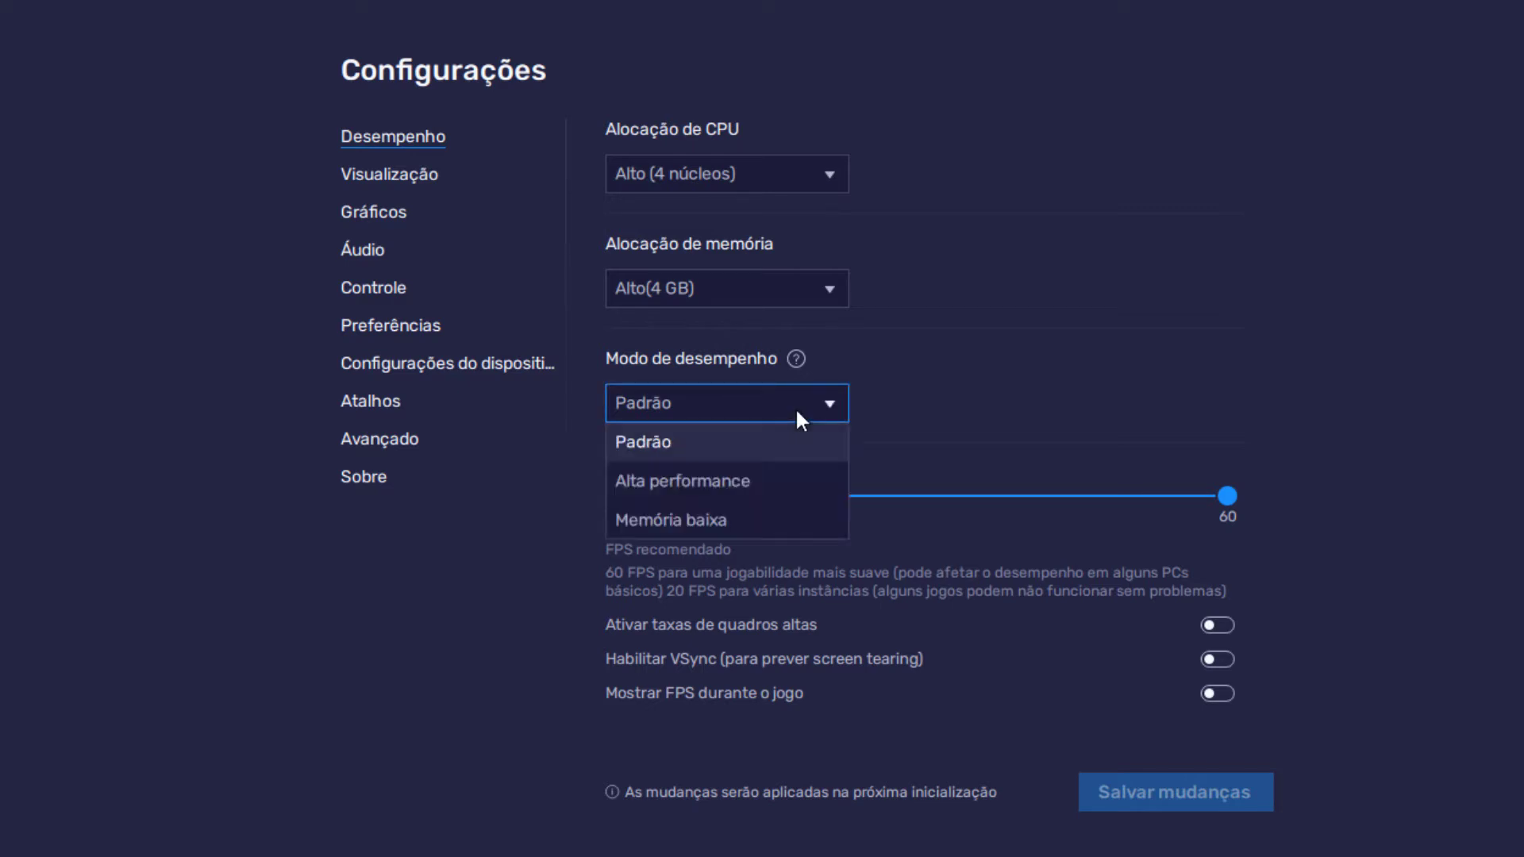
{"action": "left_click", "coordinate": [766, 478]}
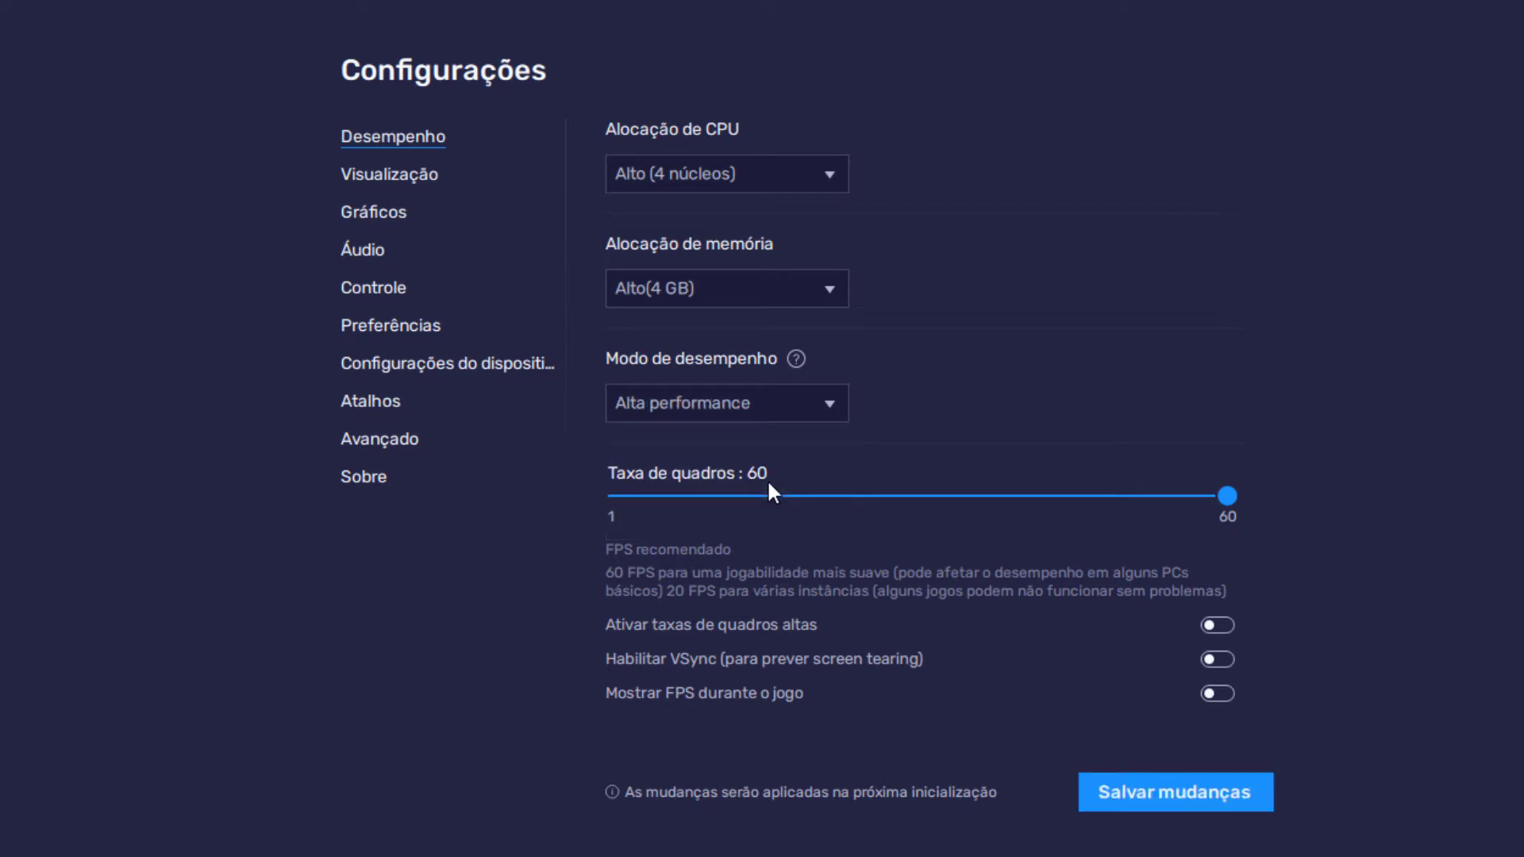
{"action": "left_click", "coordinate": [801, 410]}
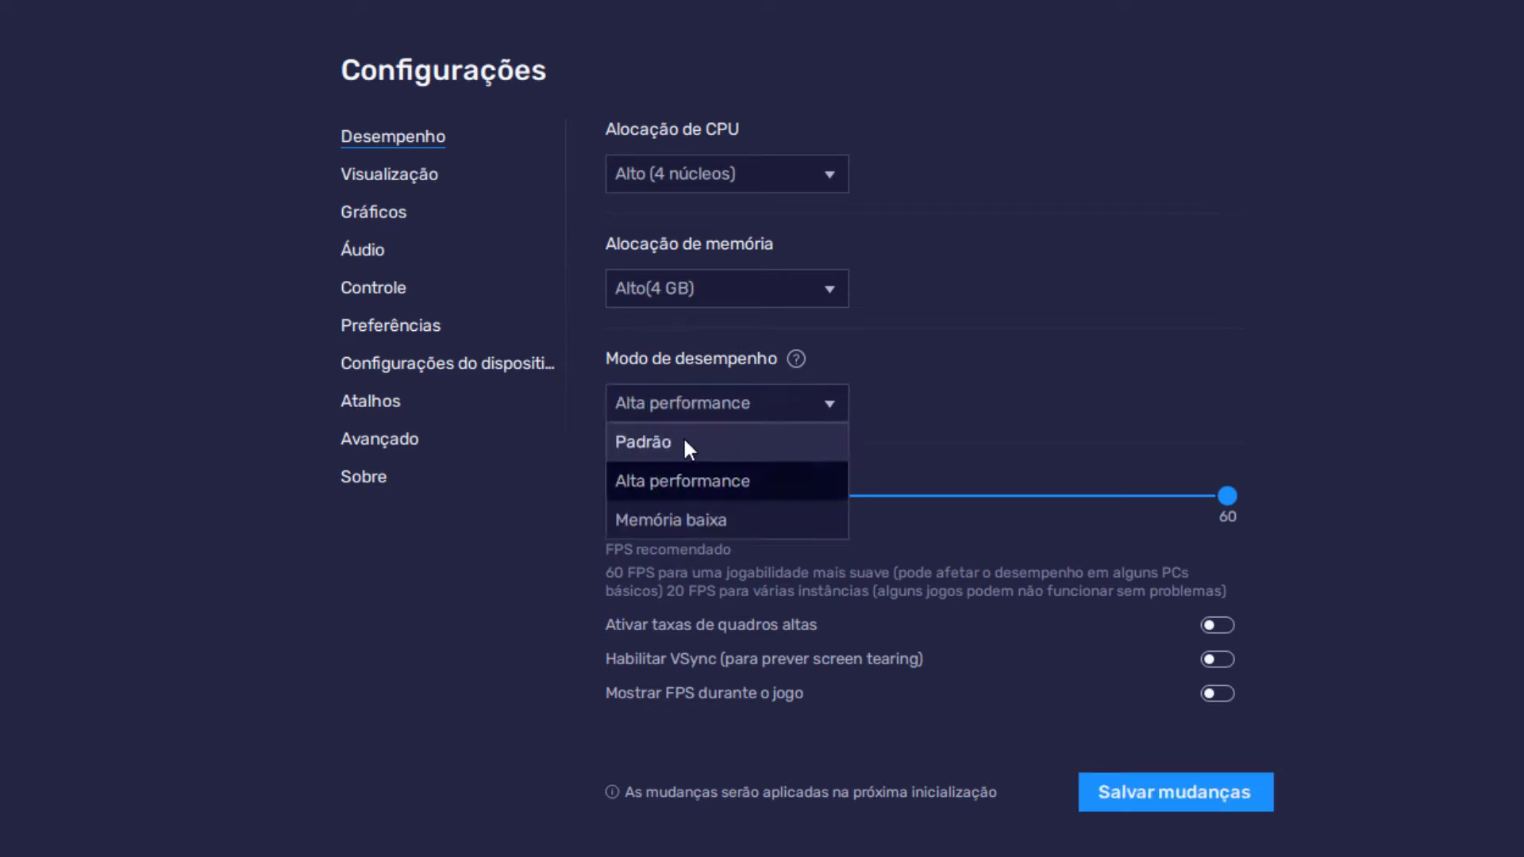
{"action": "left_click", "coordinate": [767, 481]}
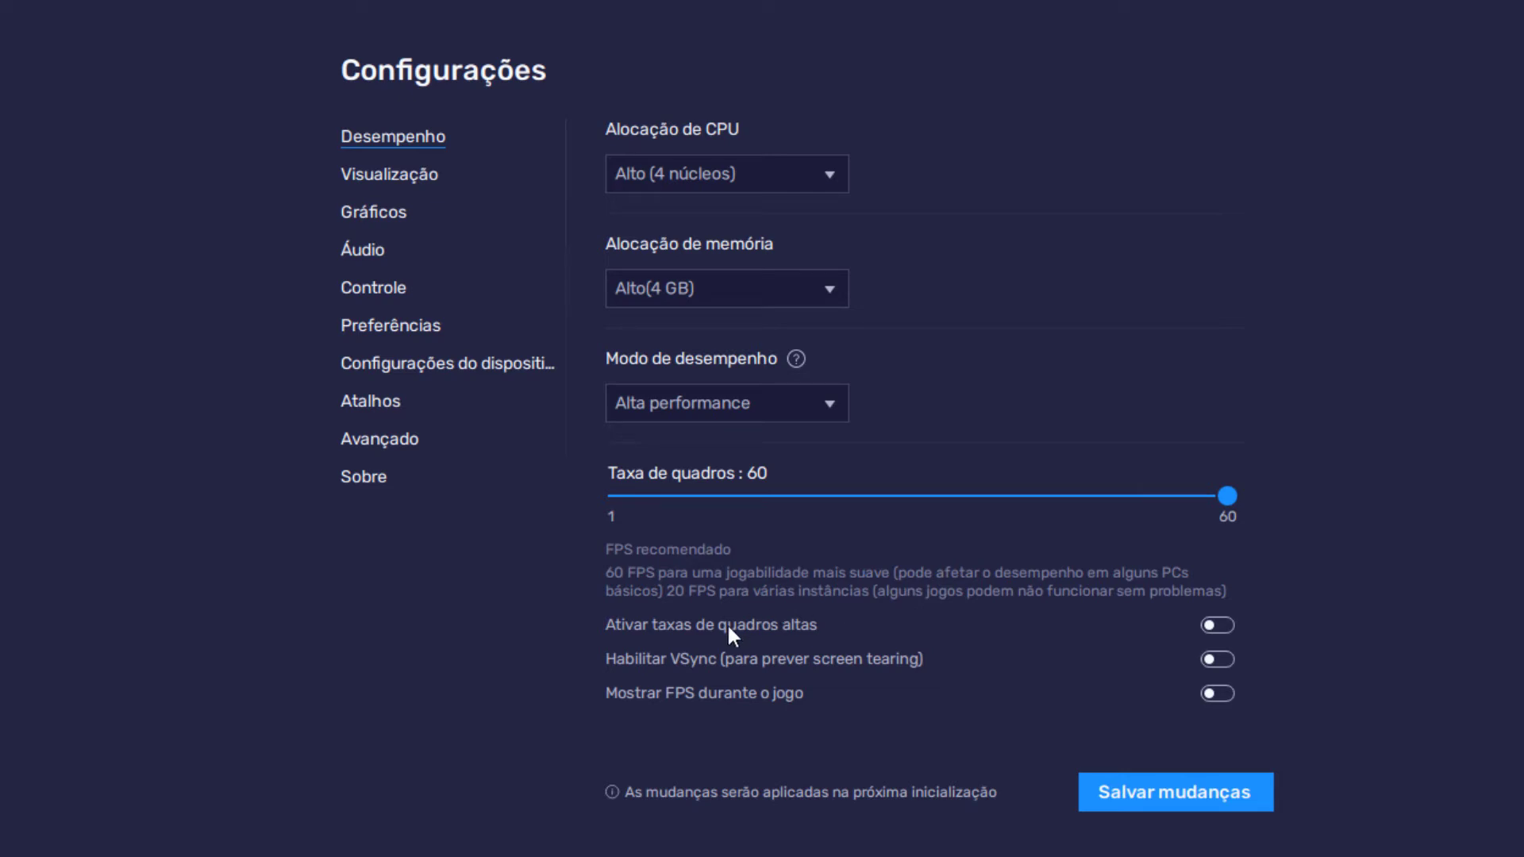
Enable high frame rates with the frame rate at 60, and save the performance changes by restarting BlueStacks
{"action": "left_click", "coordinate": [1221, 624]}
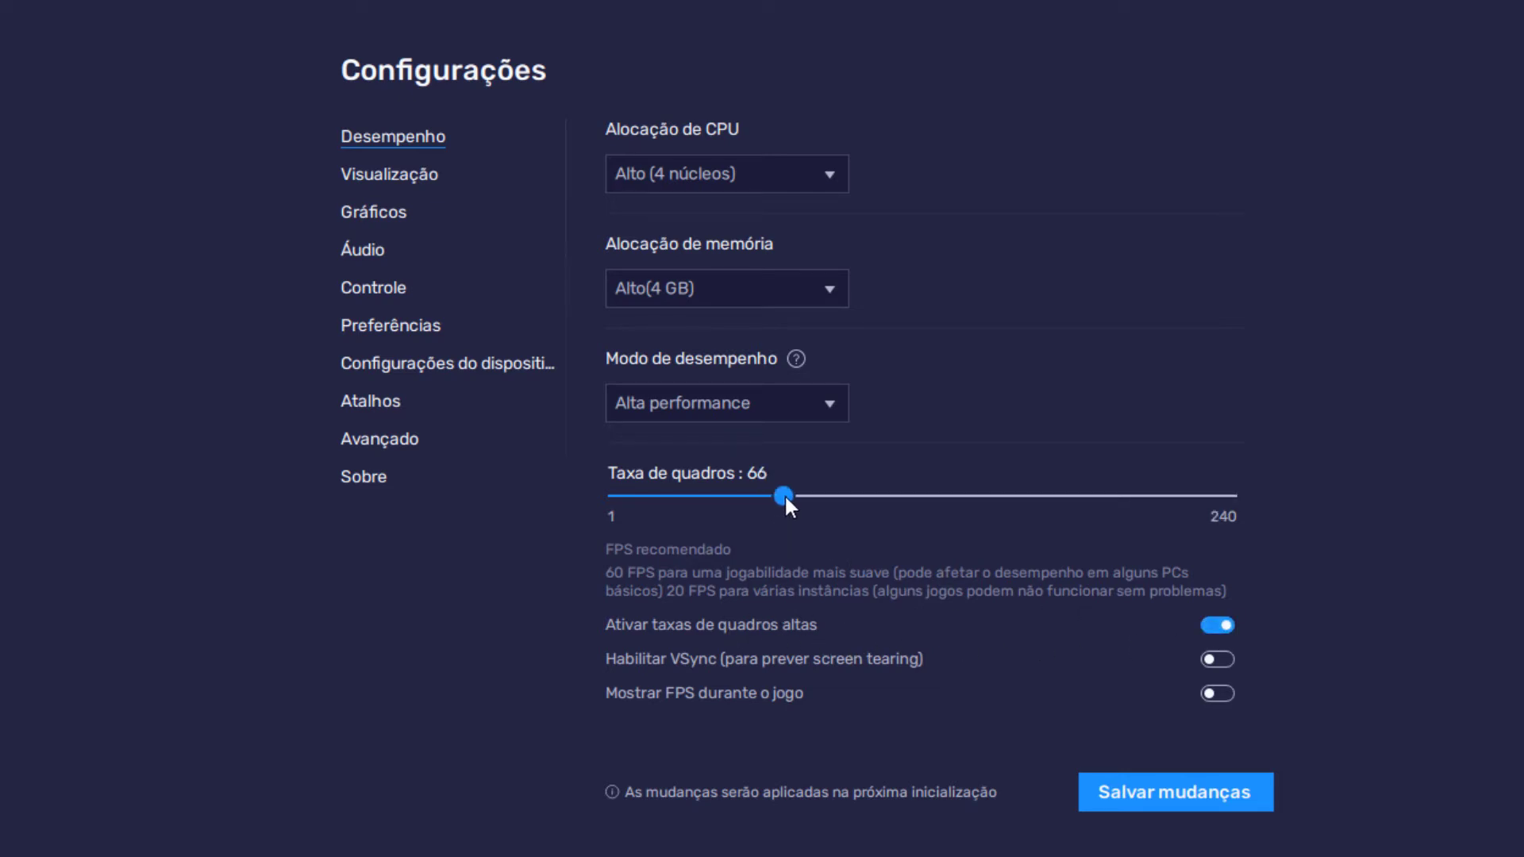
{"action": "left_click_drag", "start_coordinate": [795, 497], "coordinate": [871, 488]}
{"action": "left_click", "coordinate": [1225, 624]}
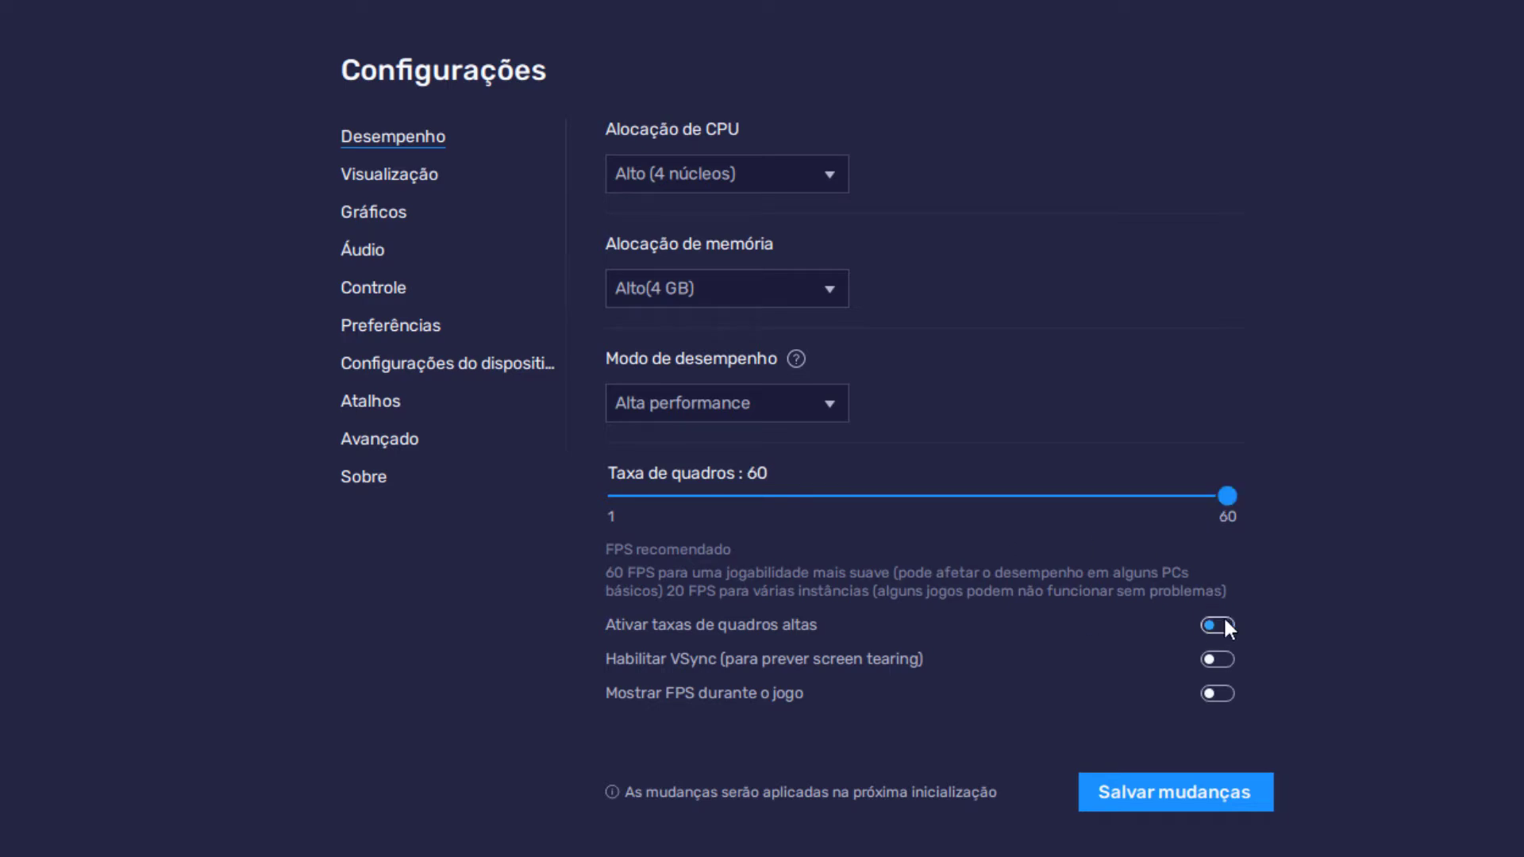
{"action": "left_click", "coordinate": [1225, 623]}
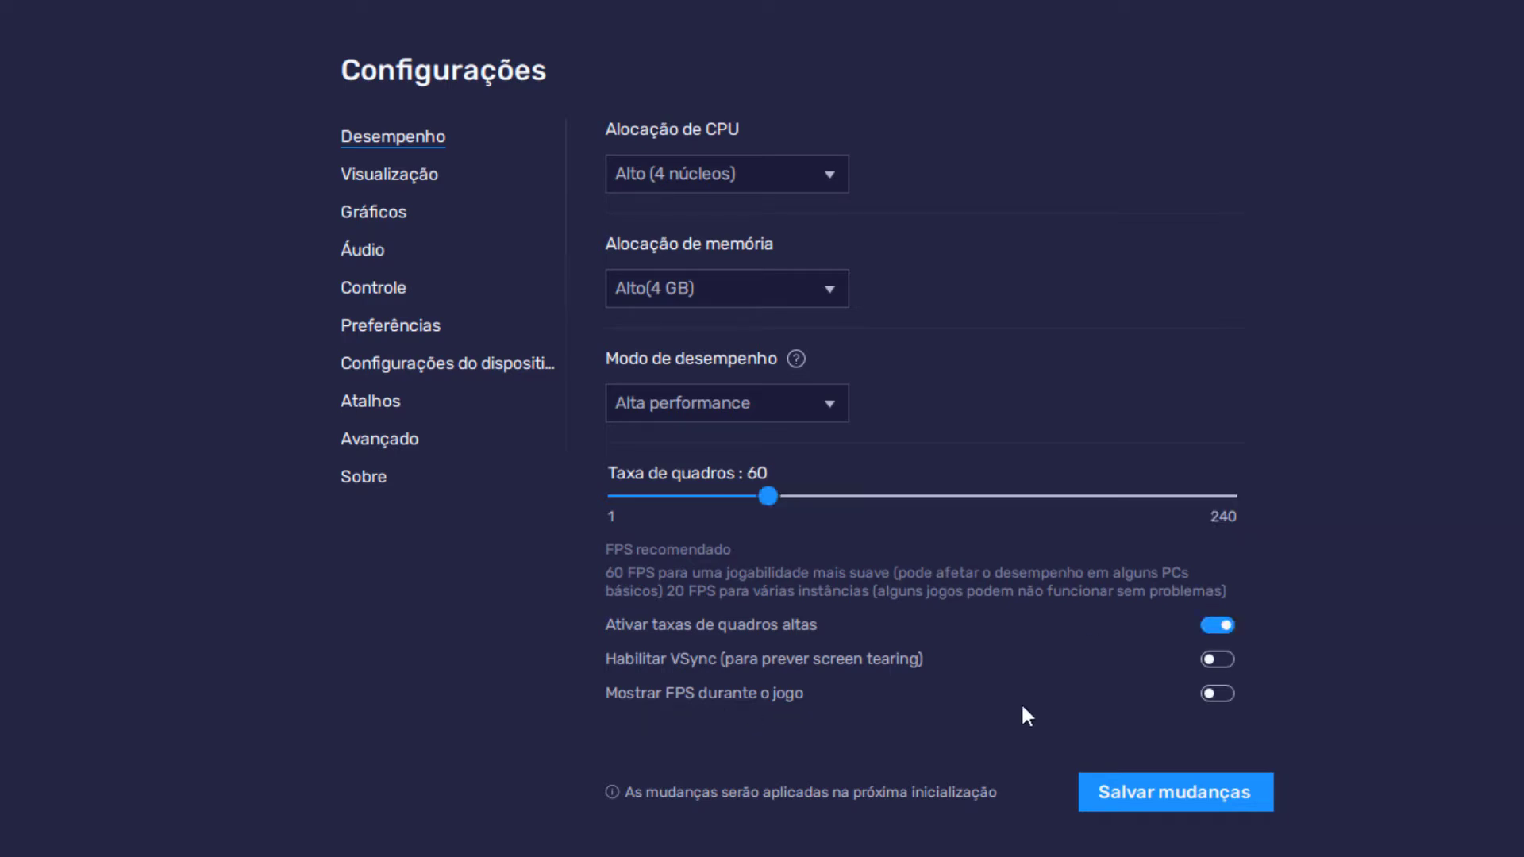
{"action": "left_click", "coordinate": [1193, 794]}
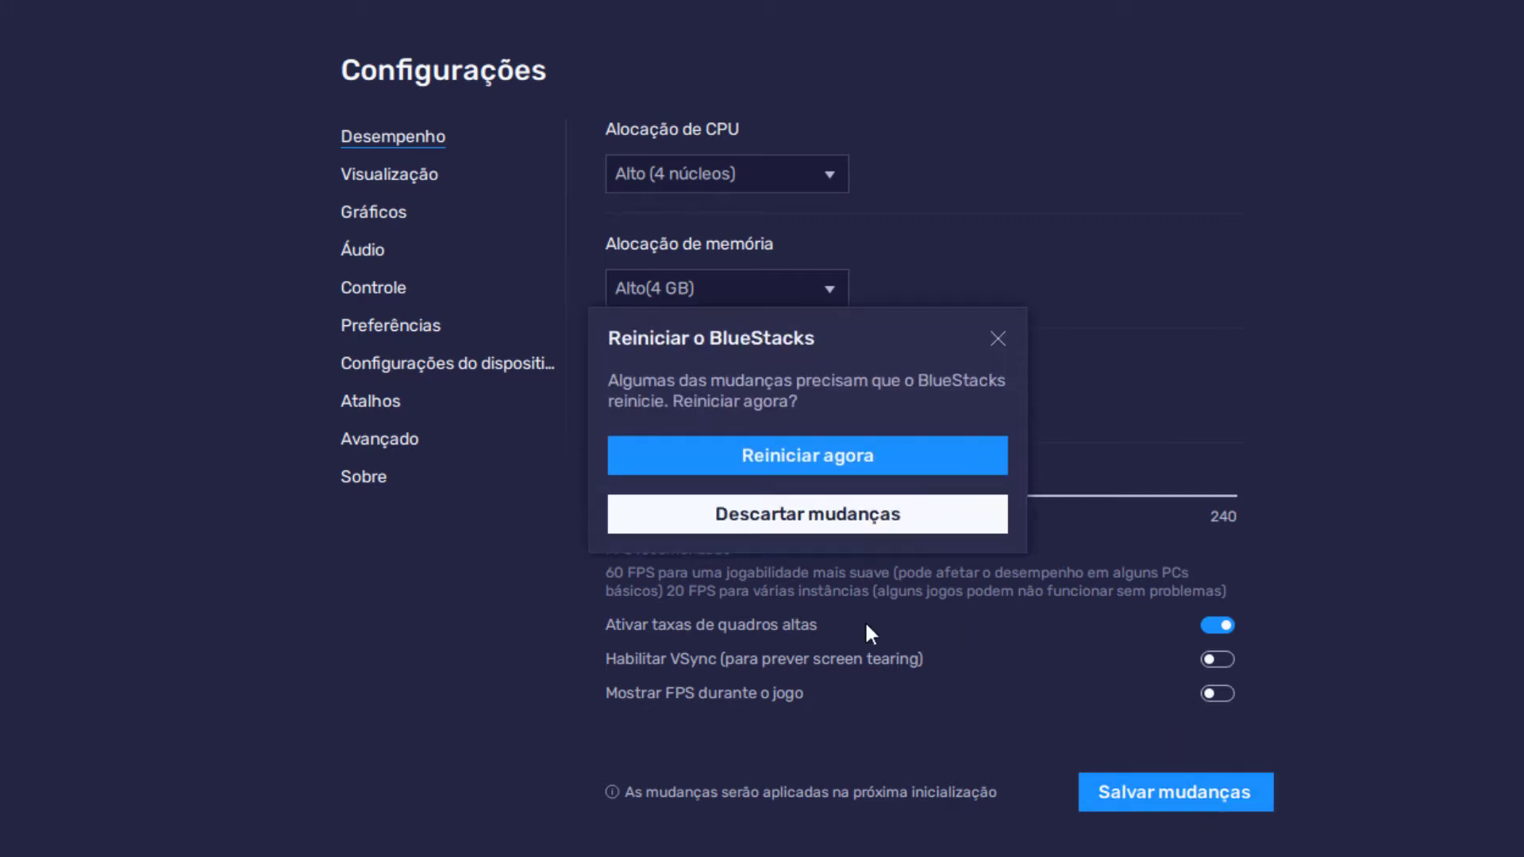
{"action": "left_click", "coordinate": [878, 451]}
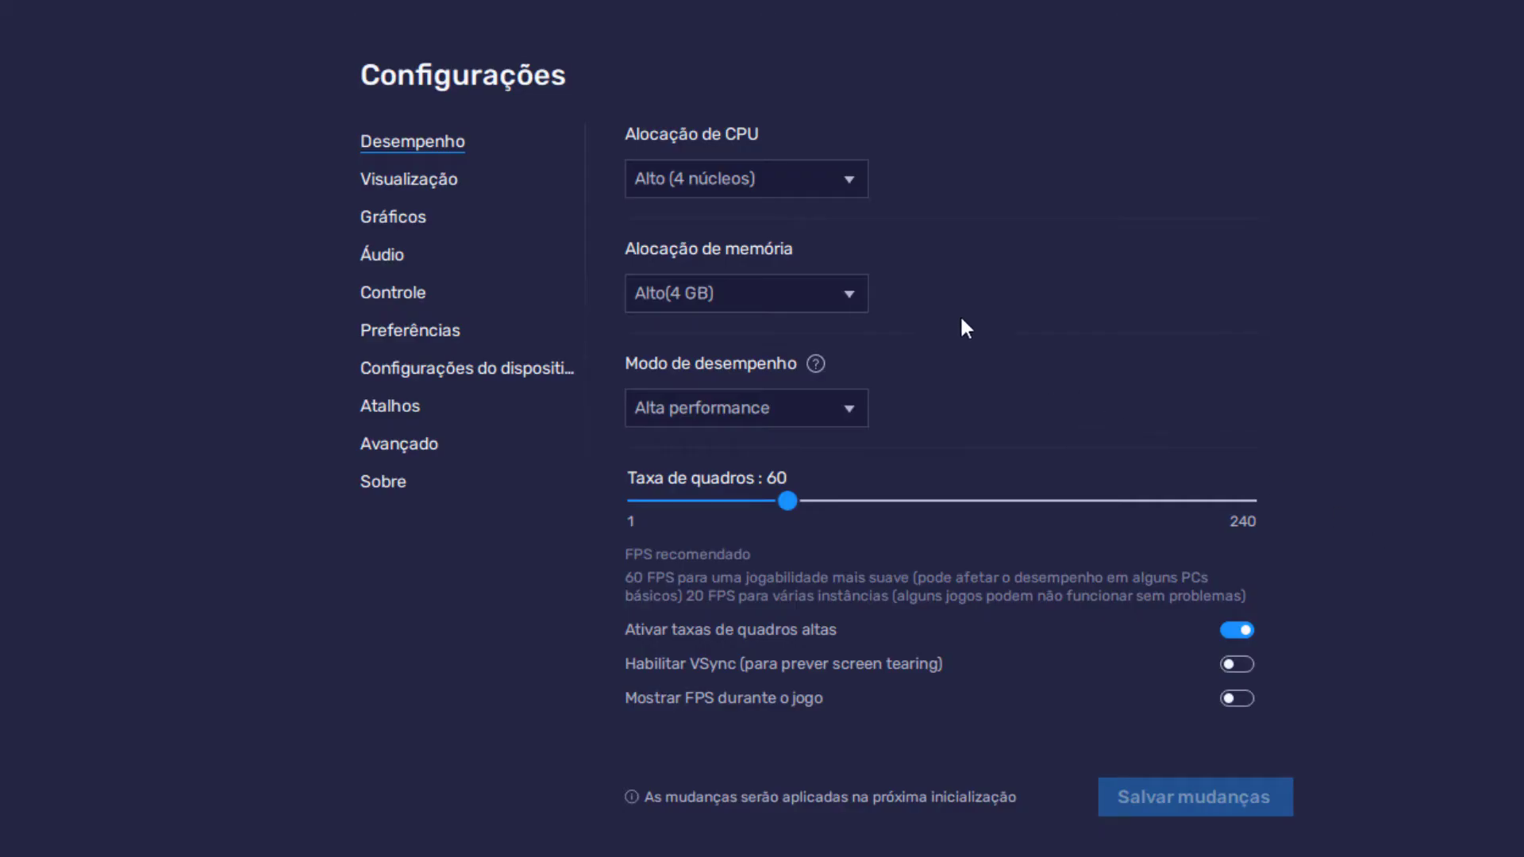
Try the Baixo (1 GB) memory allocation and discard the unsaved change when leaving the performance settings
{"action": "left_click", "coordinate": [779, 294]}
{"action": "left_click", "coordinate": [735, 414]}
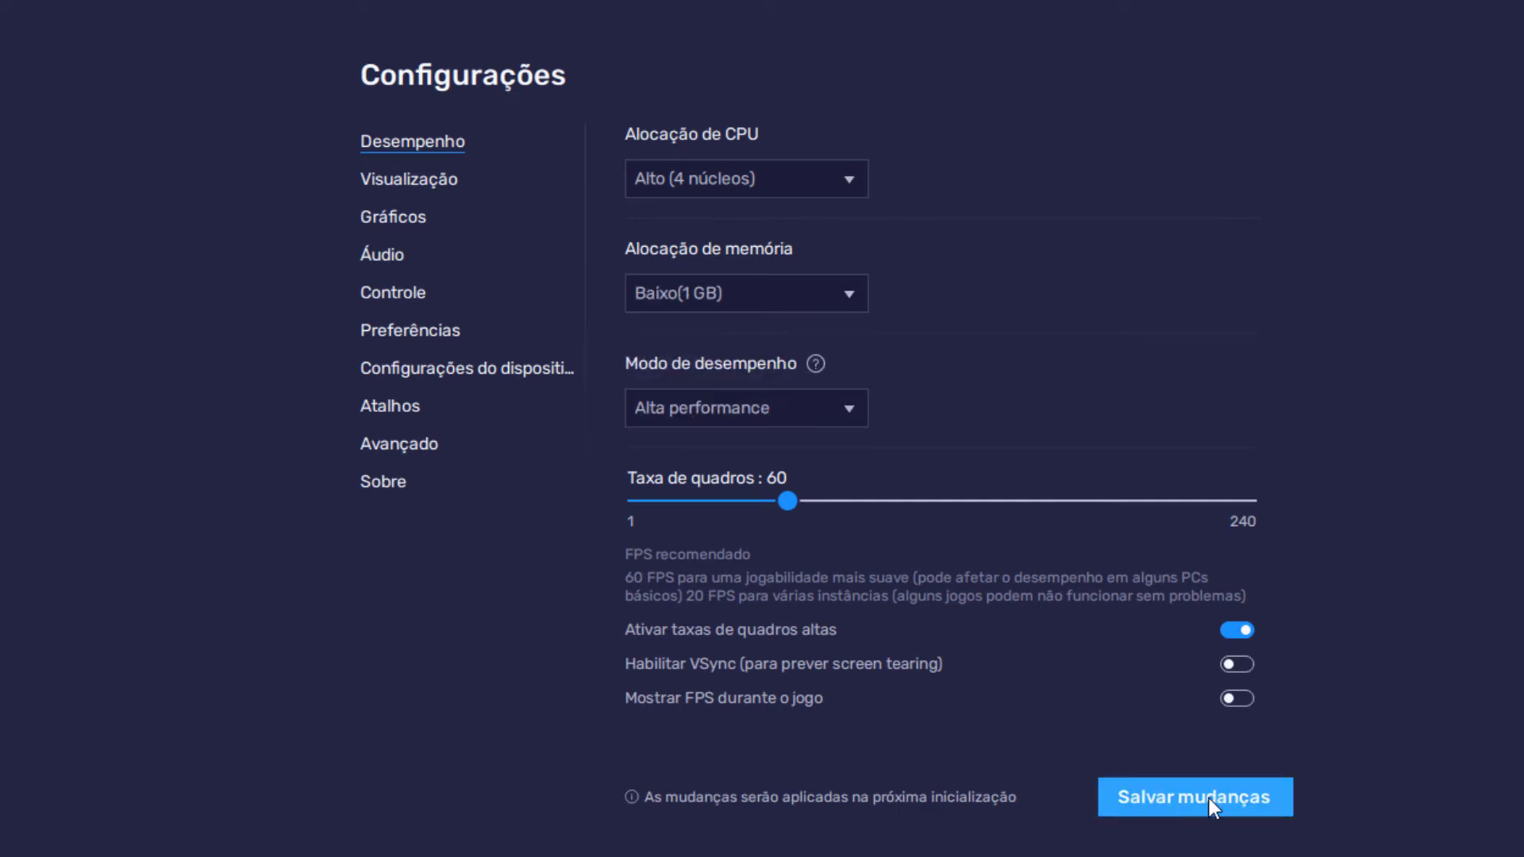
{"action": "left_click", "coordinate": [415, 183]}
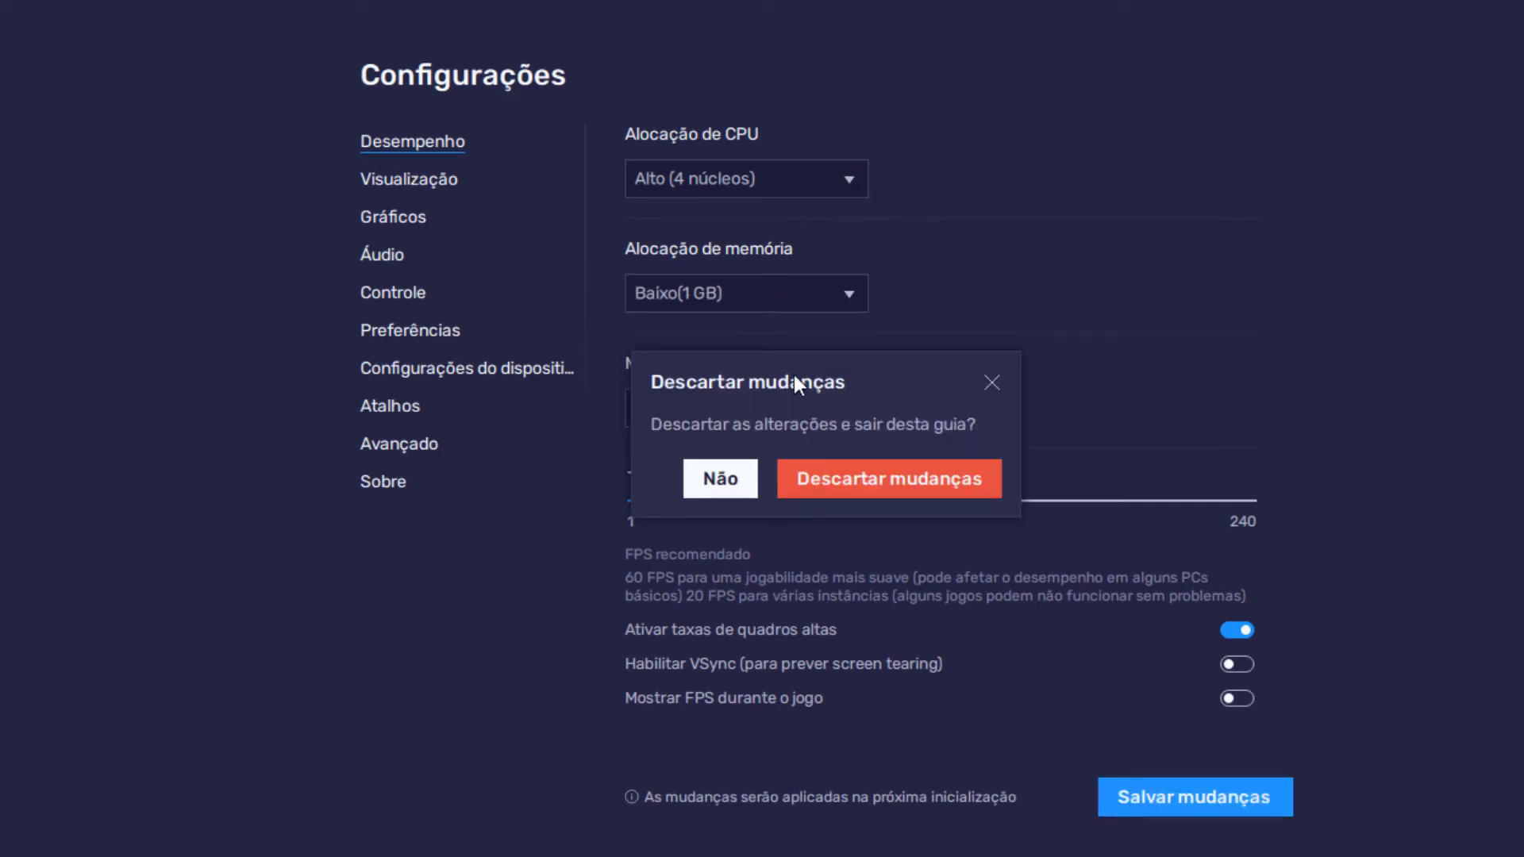
{"action": "left_click", "coordinate": [992, 382]}
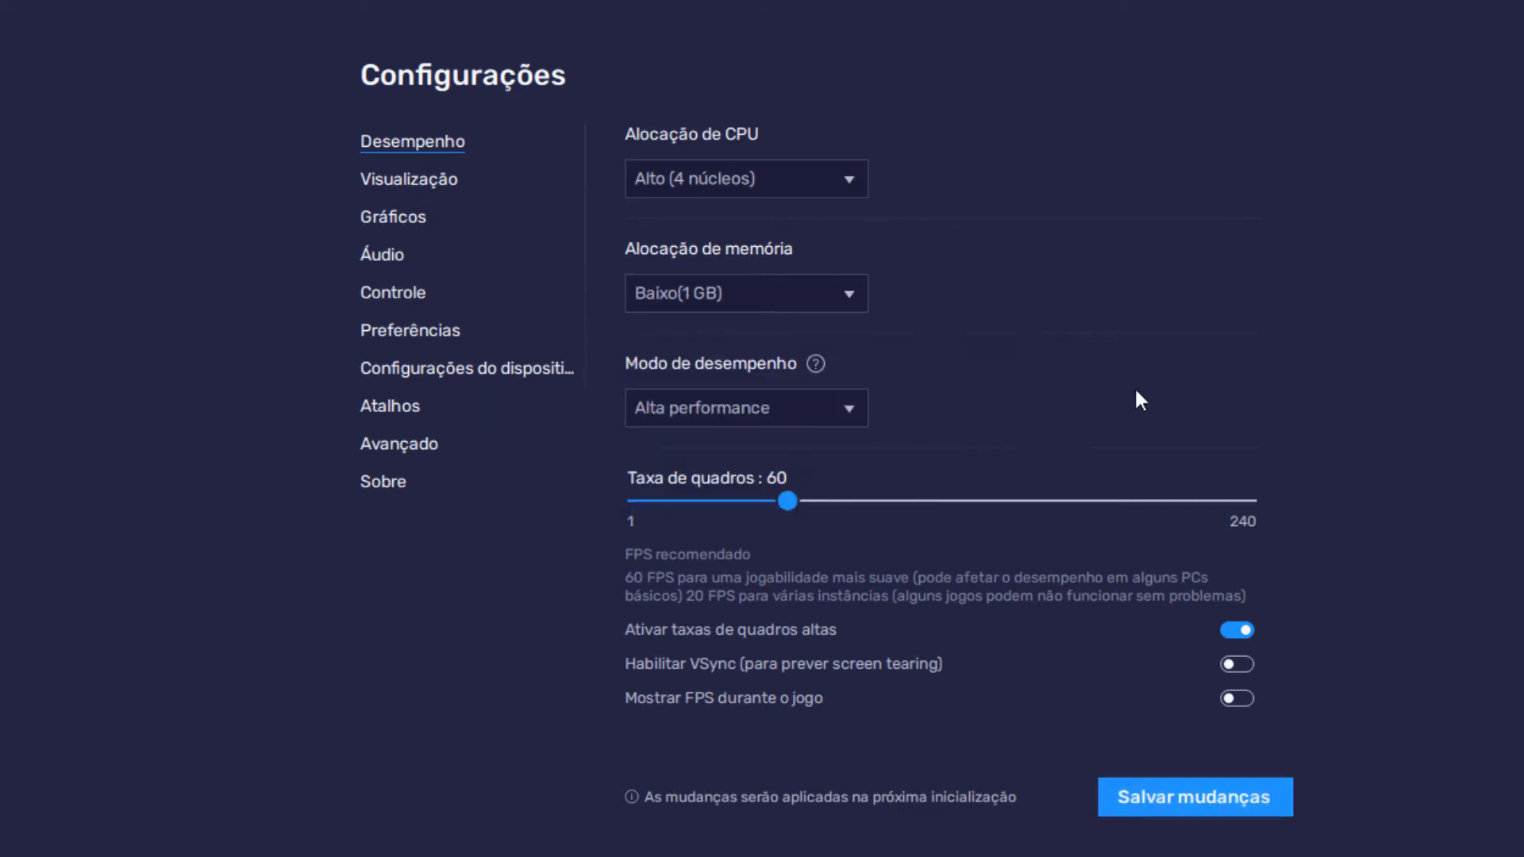
{"action": "left_click", "coordinate": [412, 178]}
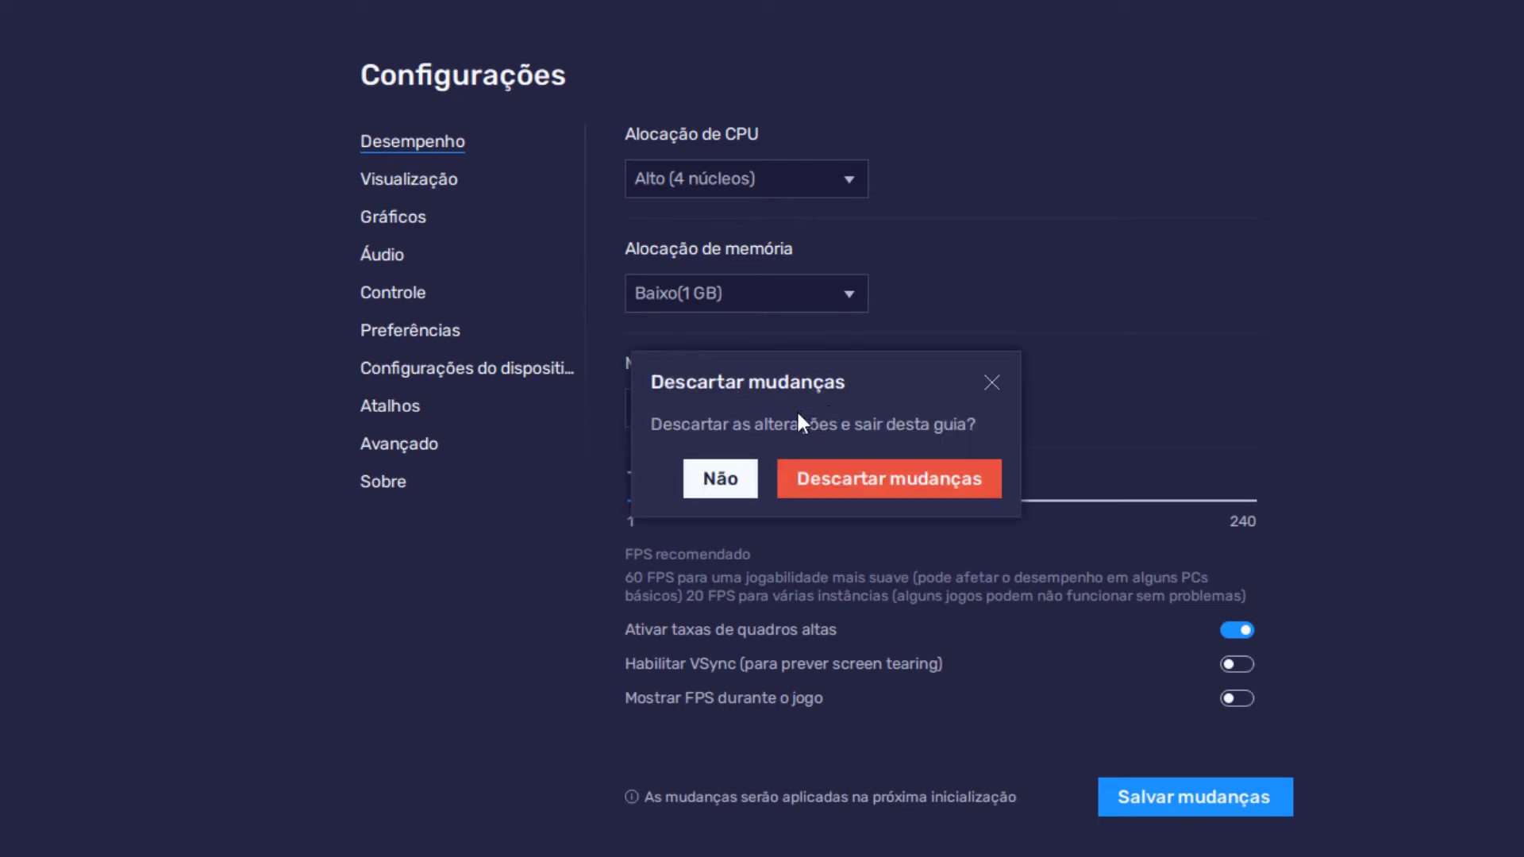
{"action": "left_click", "coordinate": [917, 481]}
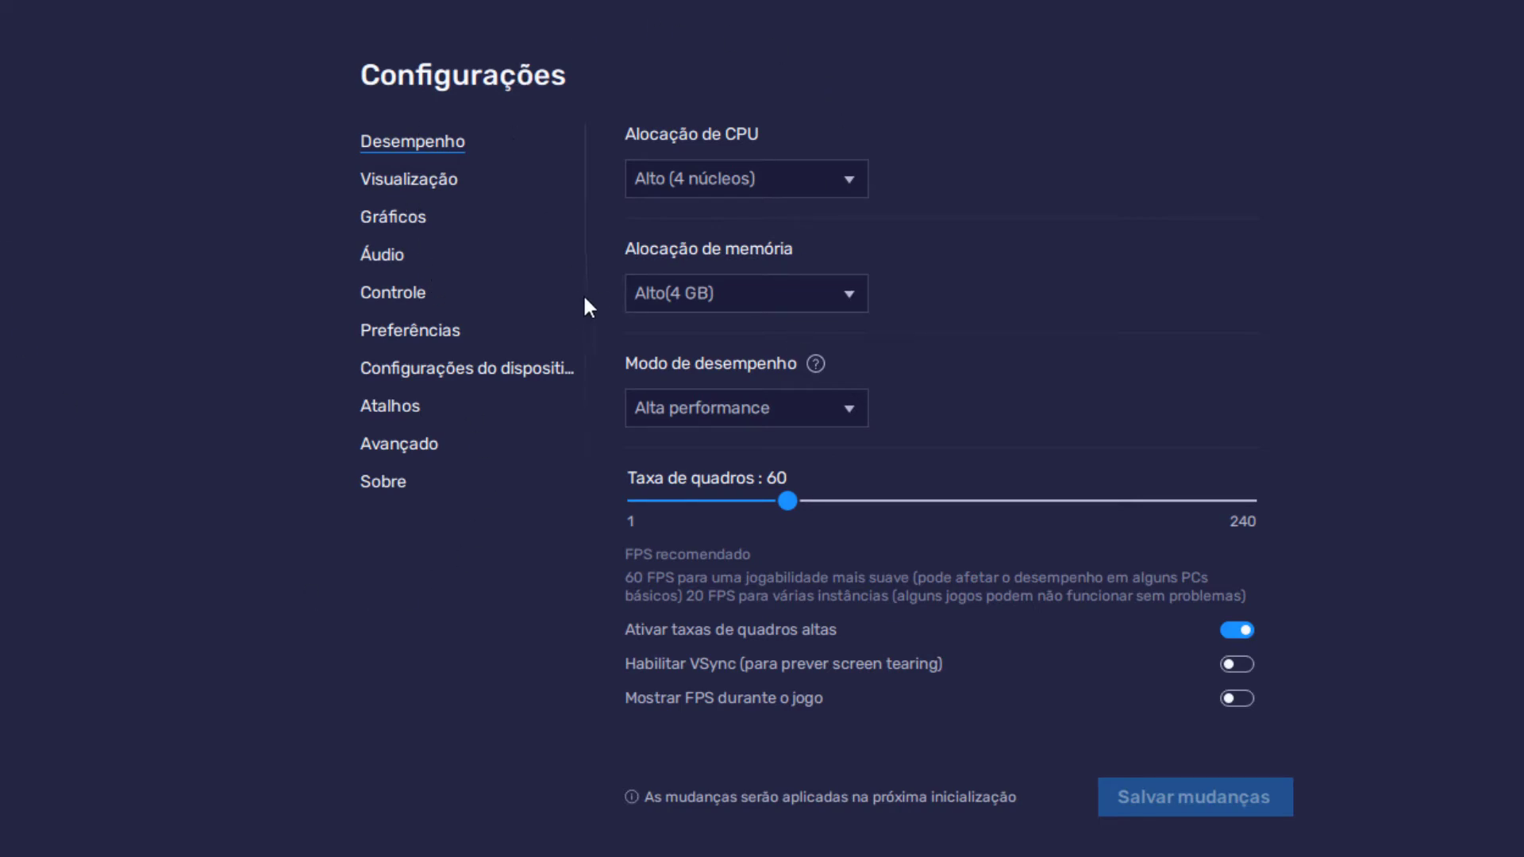
Set the video resolution to 1920 x 1080, keep the Restaurar sistema mouse cursor style, and save the display changes
{"action": "left_click", "coordinate": [427, 182]}
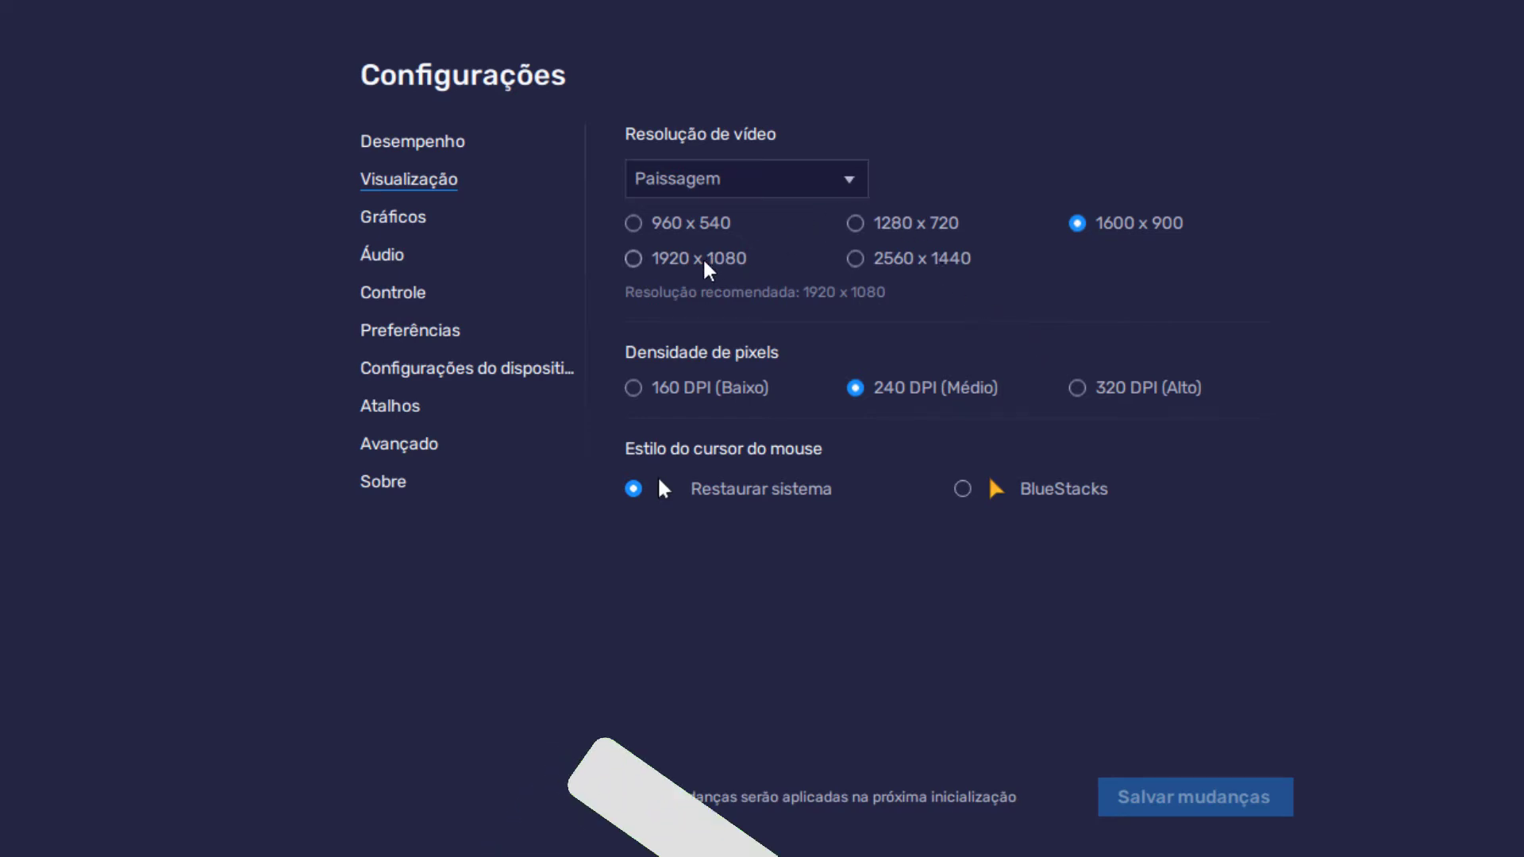
{"action": "left_click", "coordinate": [865, 223]}
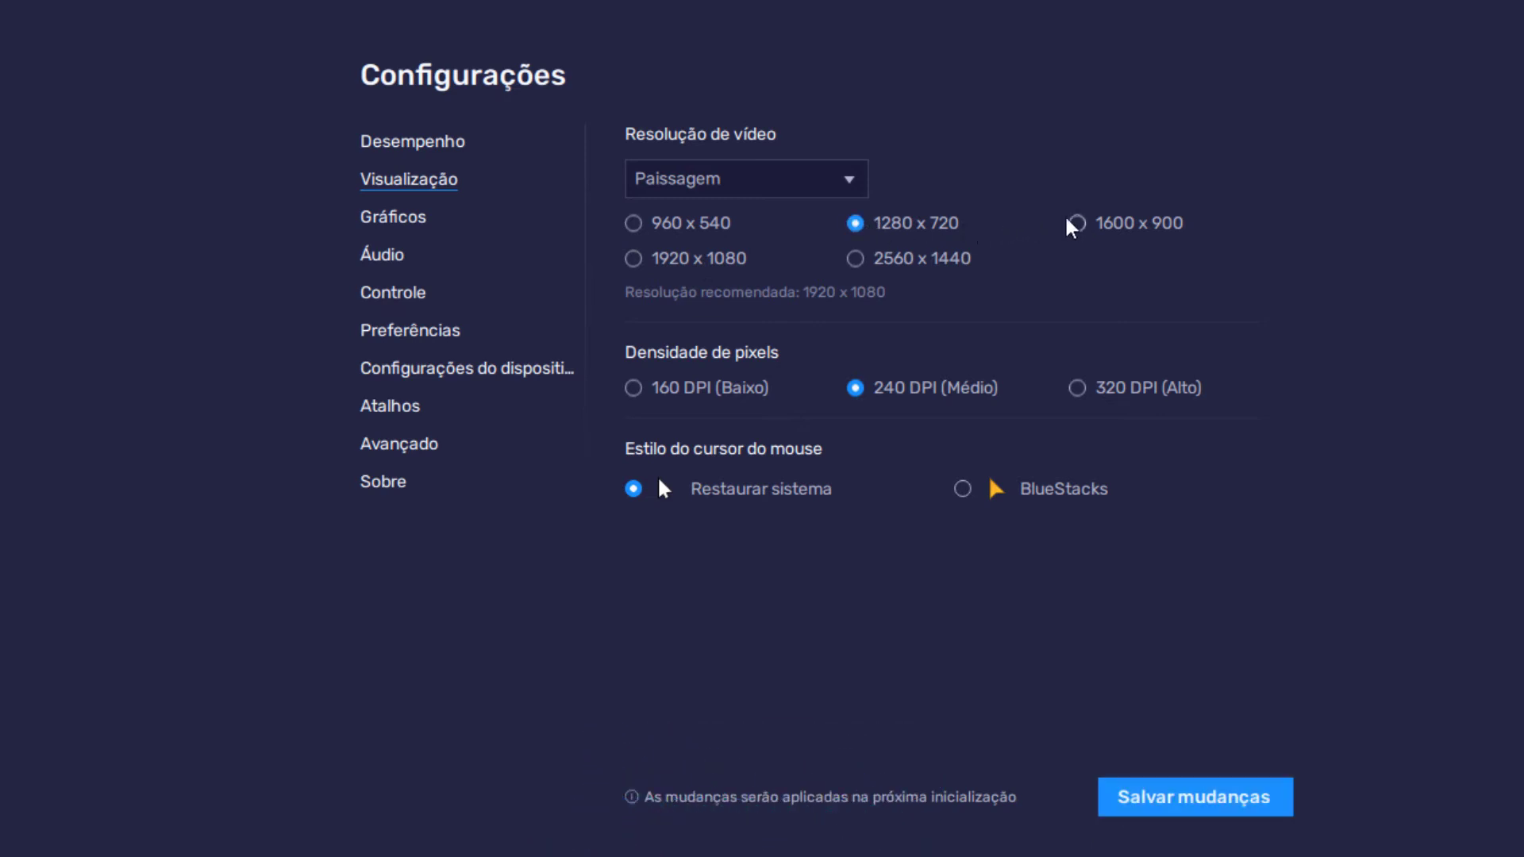
{"action": "left_click", "coordinate": [645, 264]}
{"action": "left_click", "coordinate": [962, 490]}
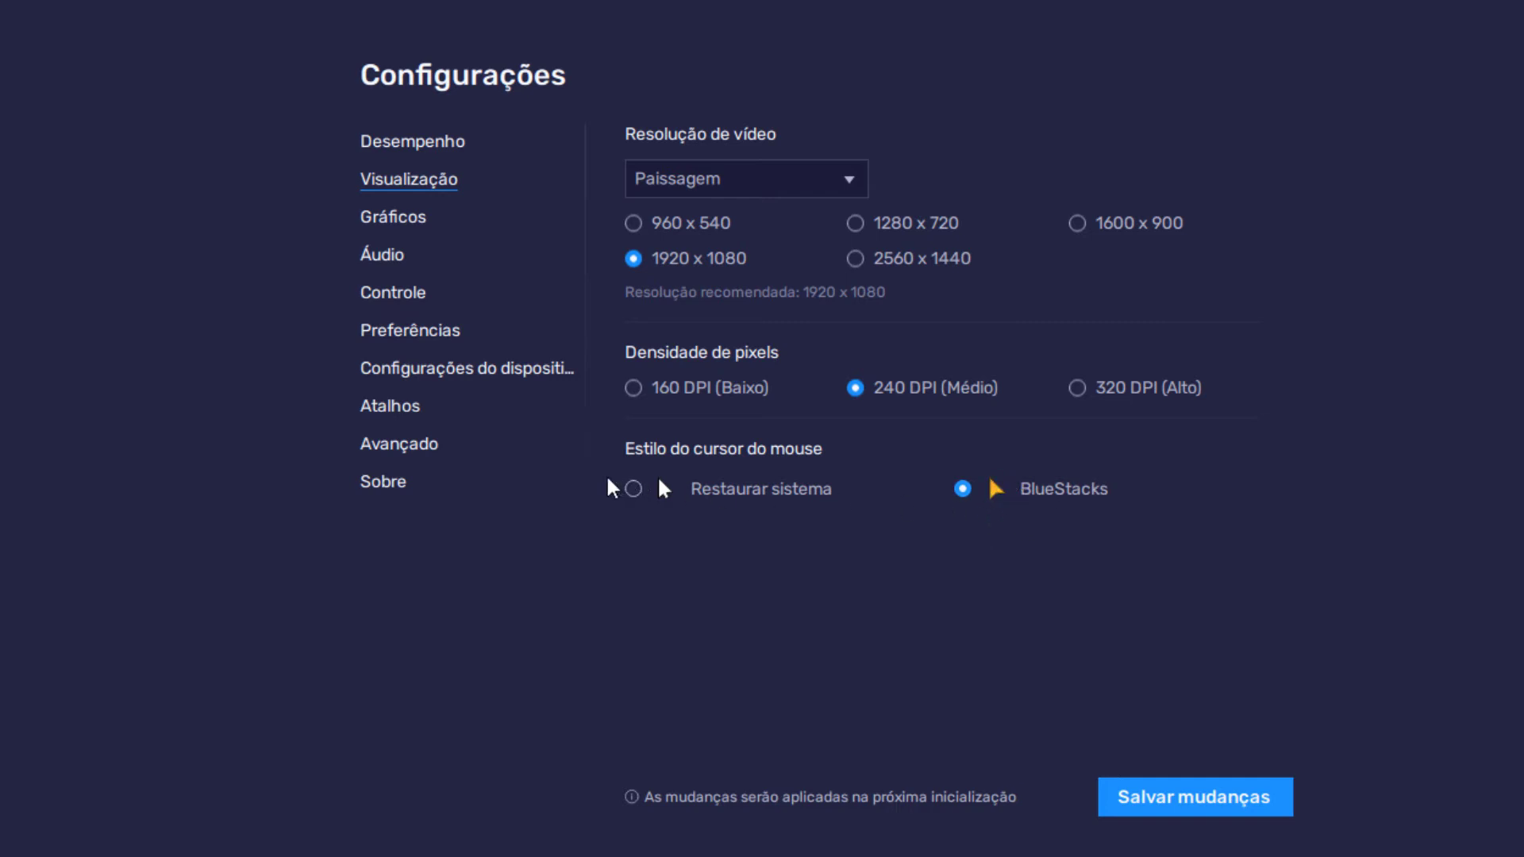
{"action": "left_click", "coordinate": [633, 489]}
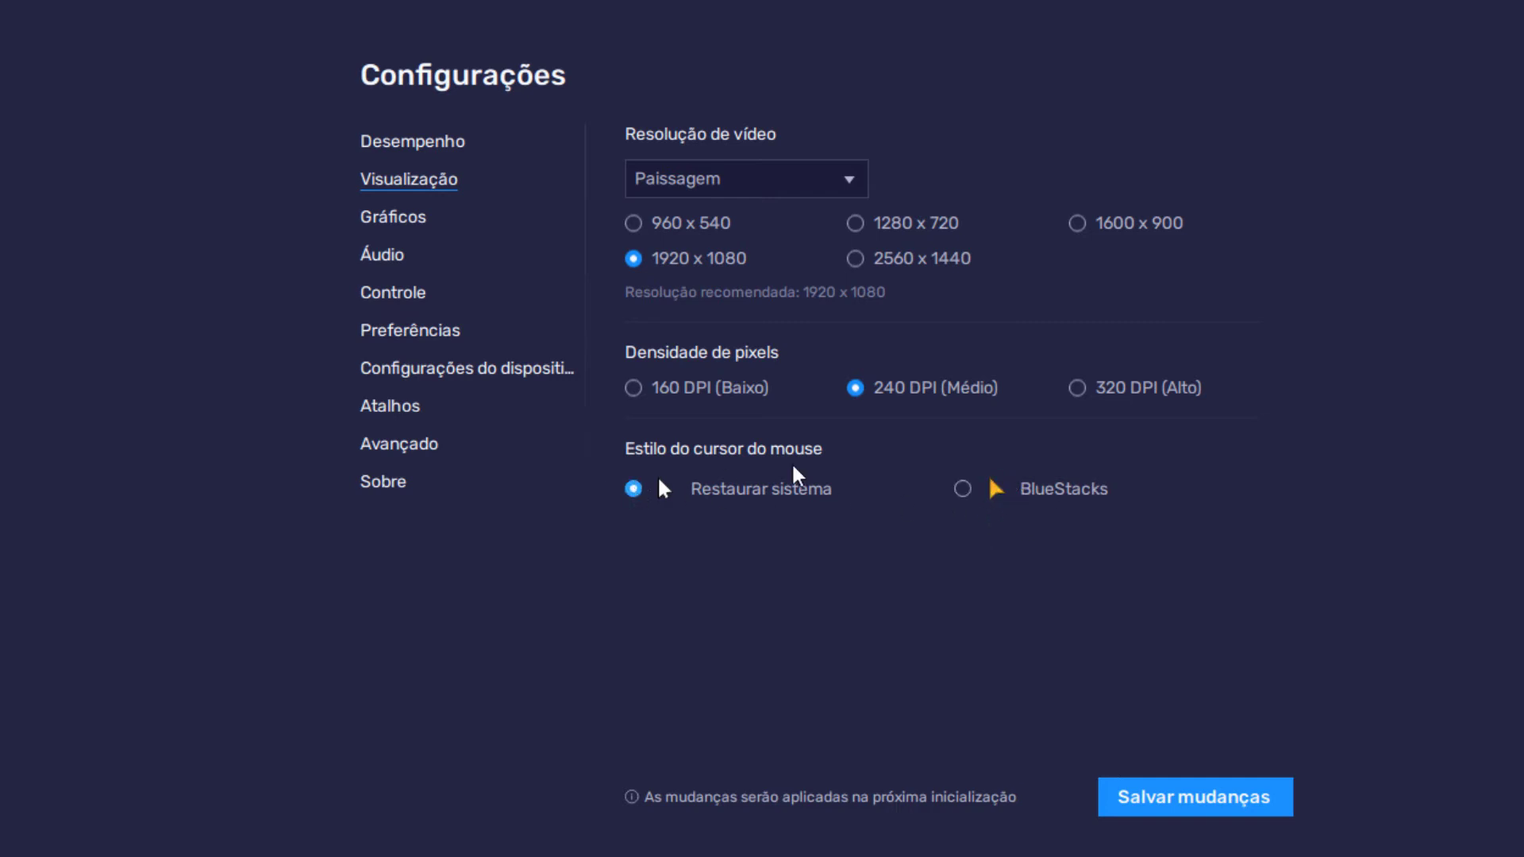
{"action": "left_click", "coordinate": [1200, 806]}
In the graphics settings, try the Compatibilidade engine mode and set it back to Desempenho
{"action": "left_click", "coordinate": [404, 222]}
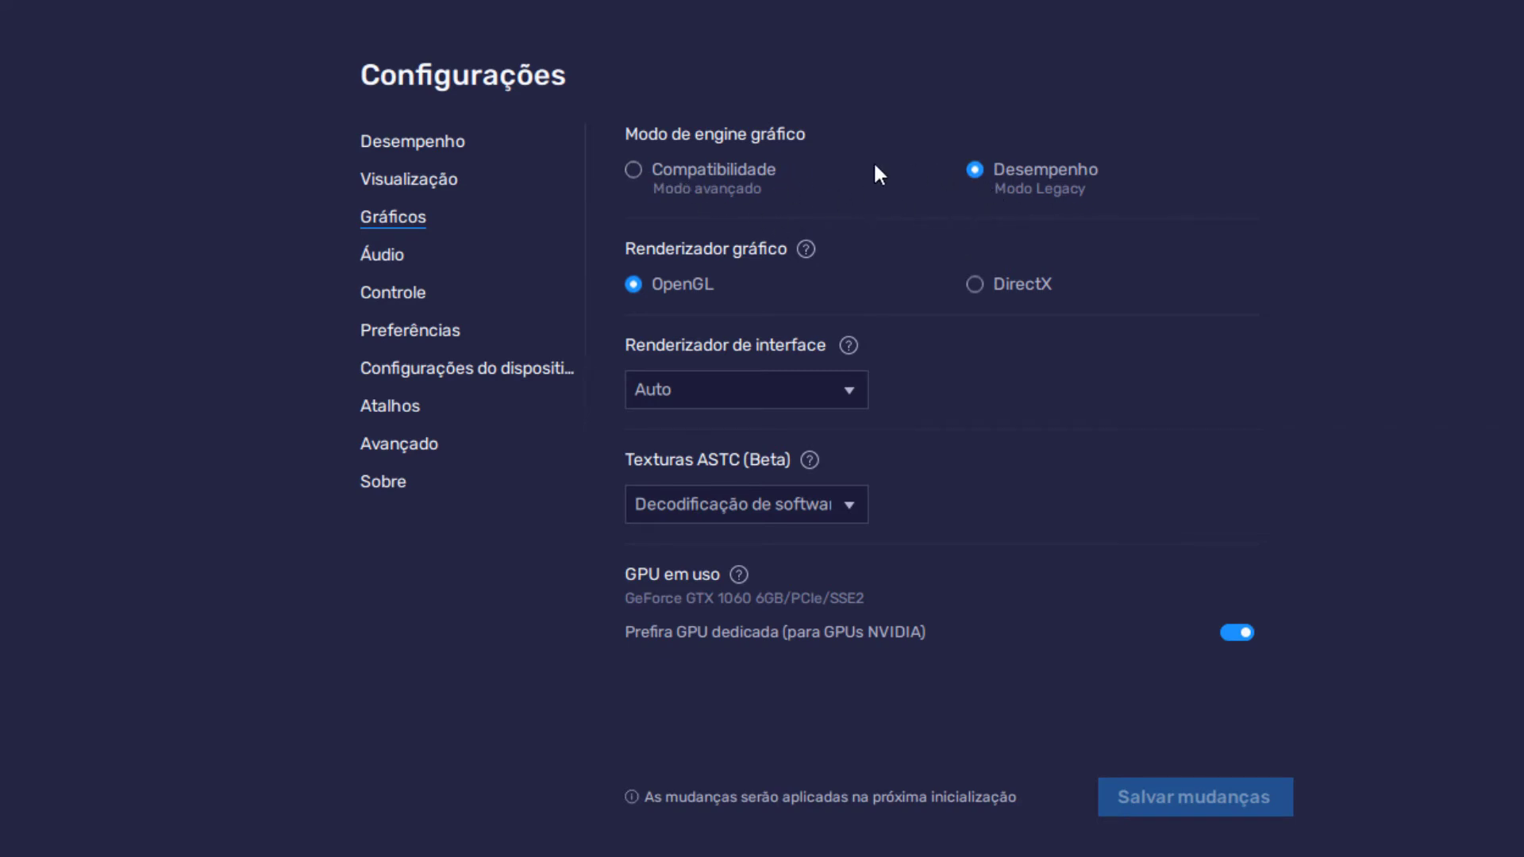
{"action": "left_click", "coordinate": [647, 170]}
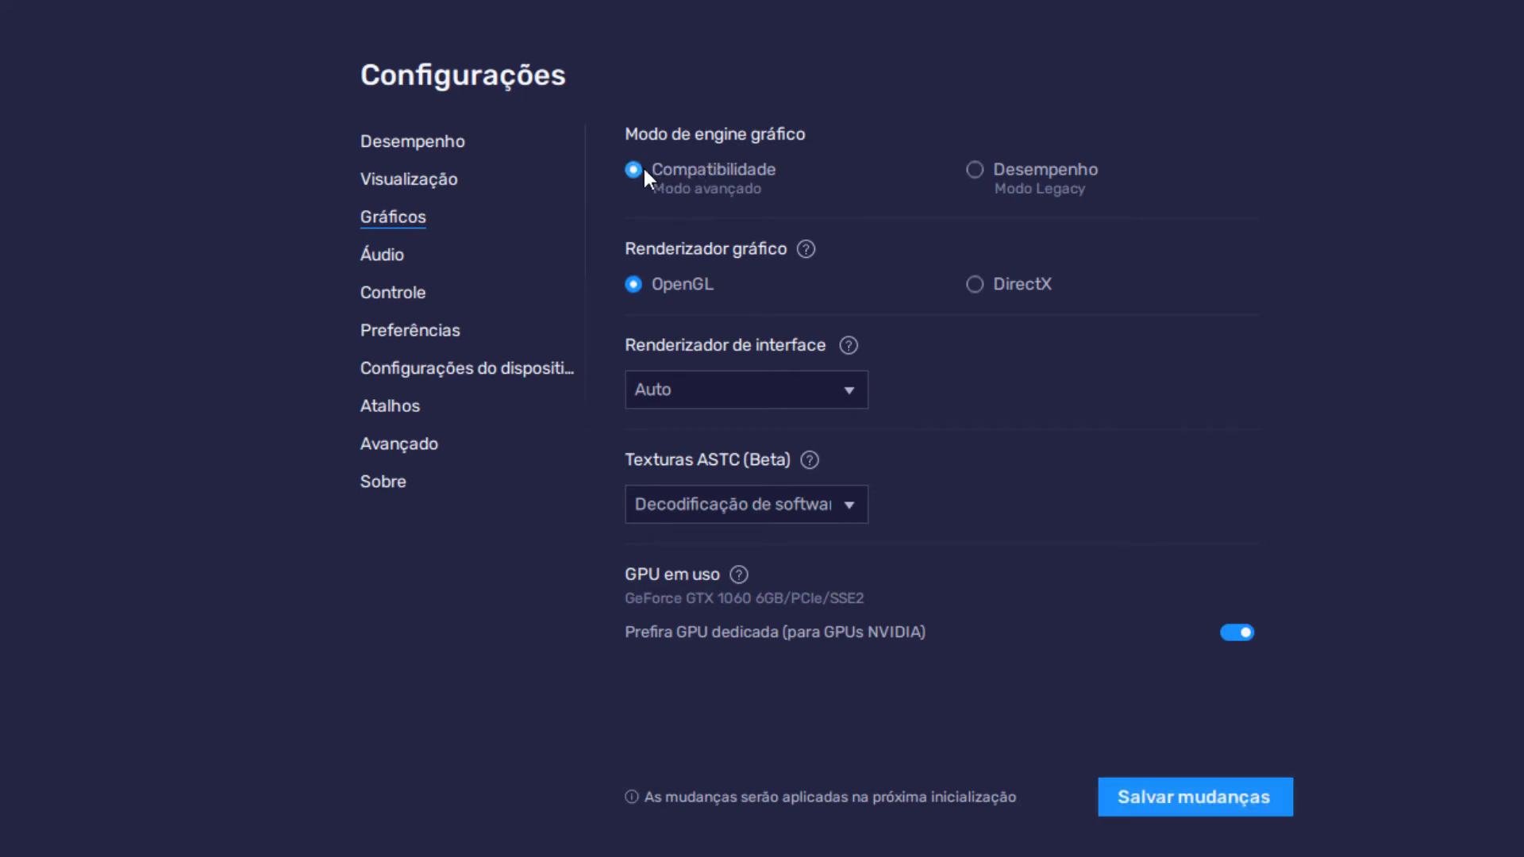
{"action": "left_click", "coordinate": [996, 170]}
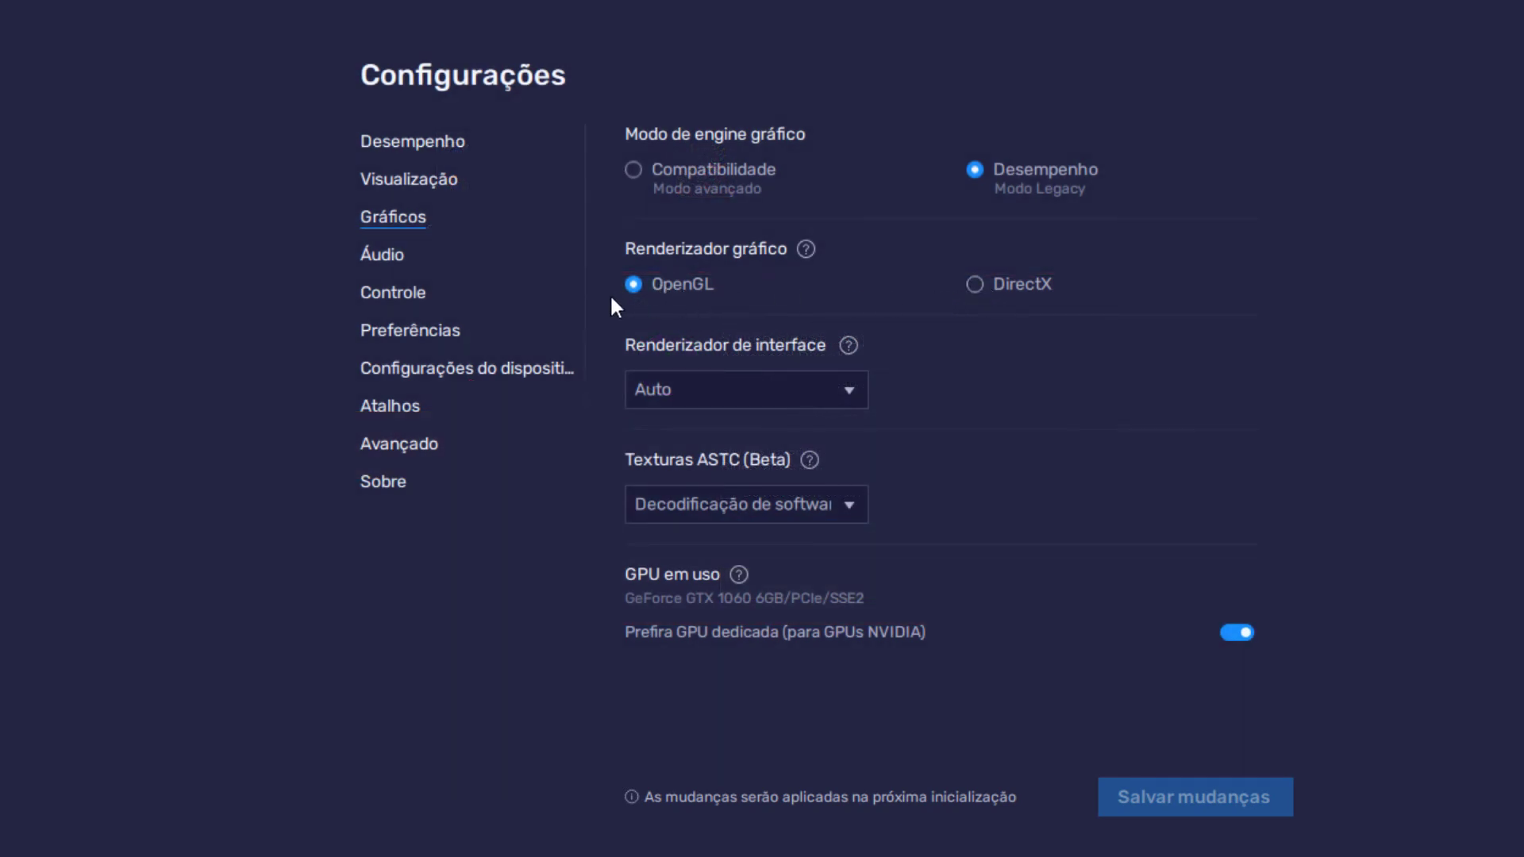
Examine the interface renderer options and keep Auto selected
{"action": "left_click", "coordinate": [852, 389]}
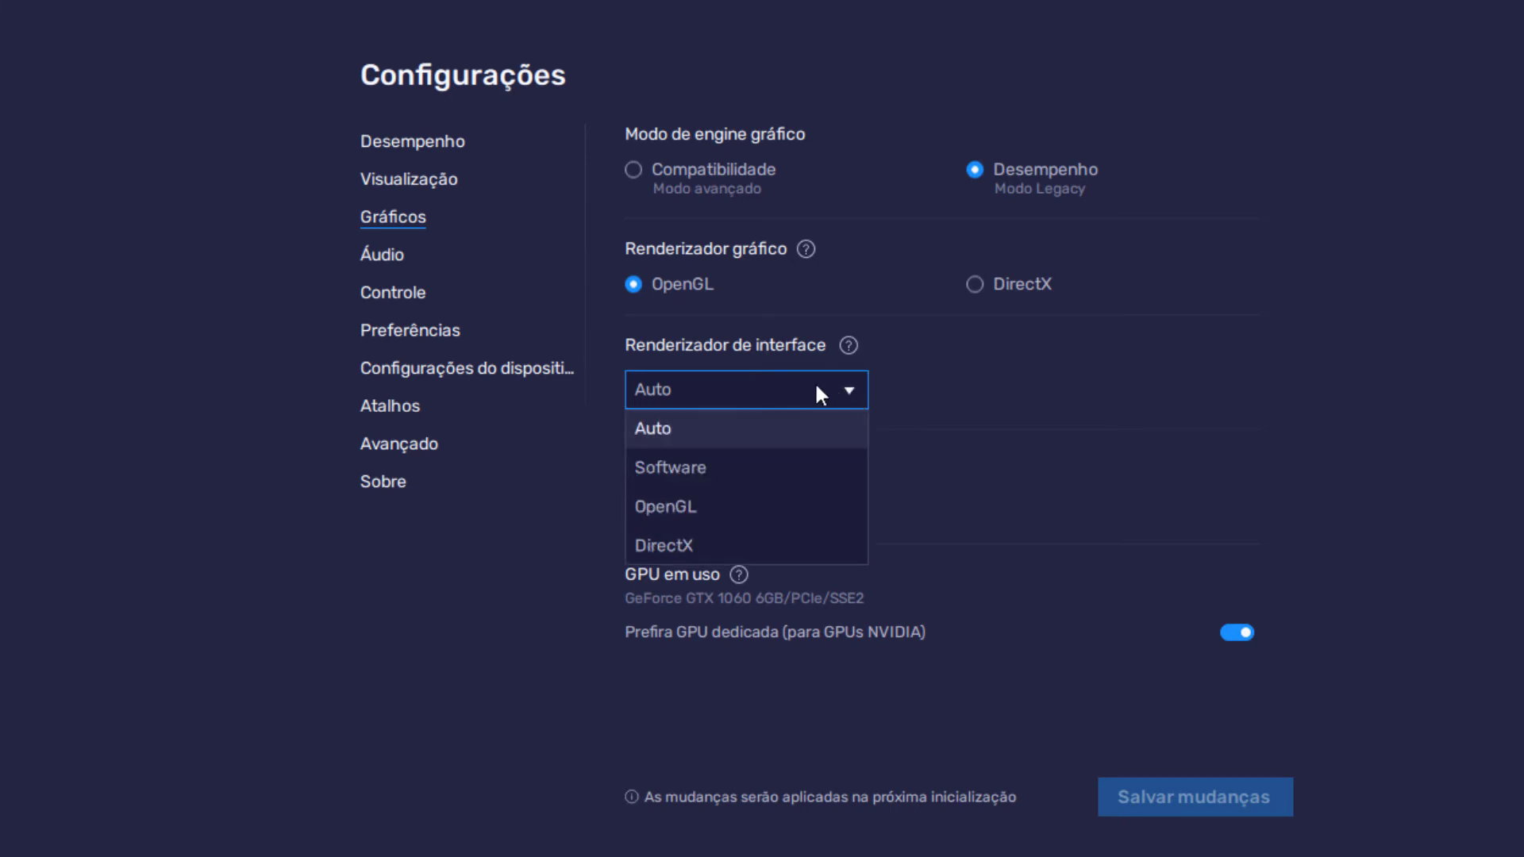
{"action": "left_click", "coordinate": [752, 416]}
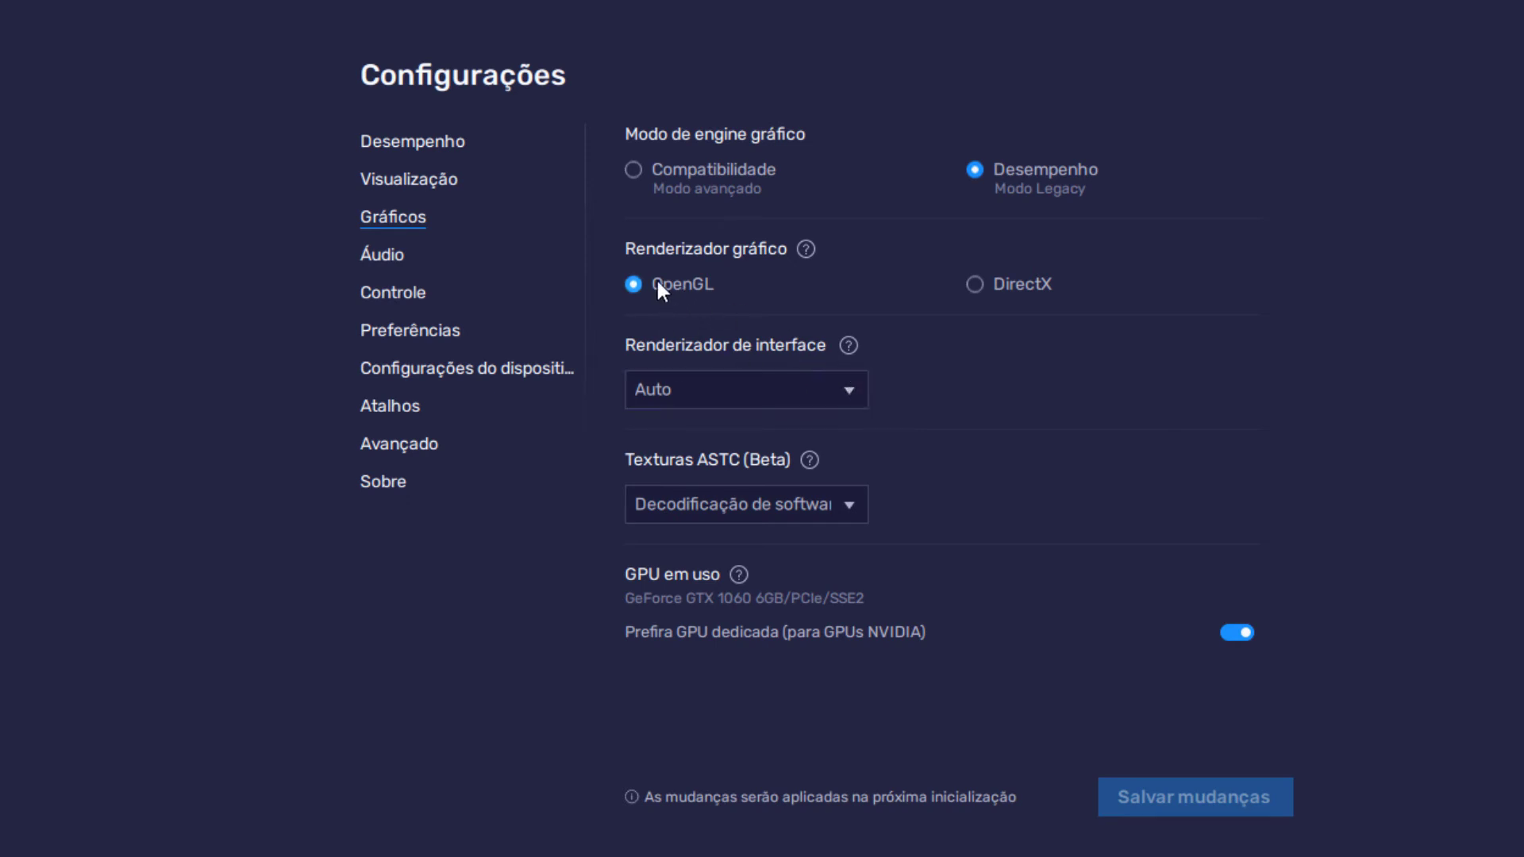
{"action": "left_click", "coordinate": [826, 385]}
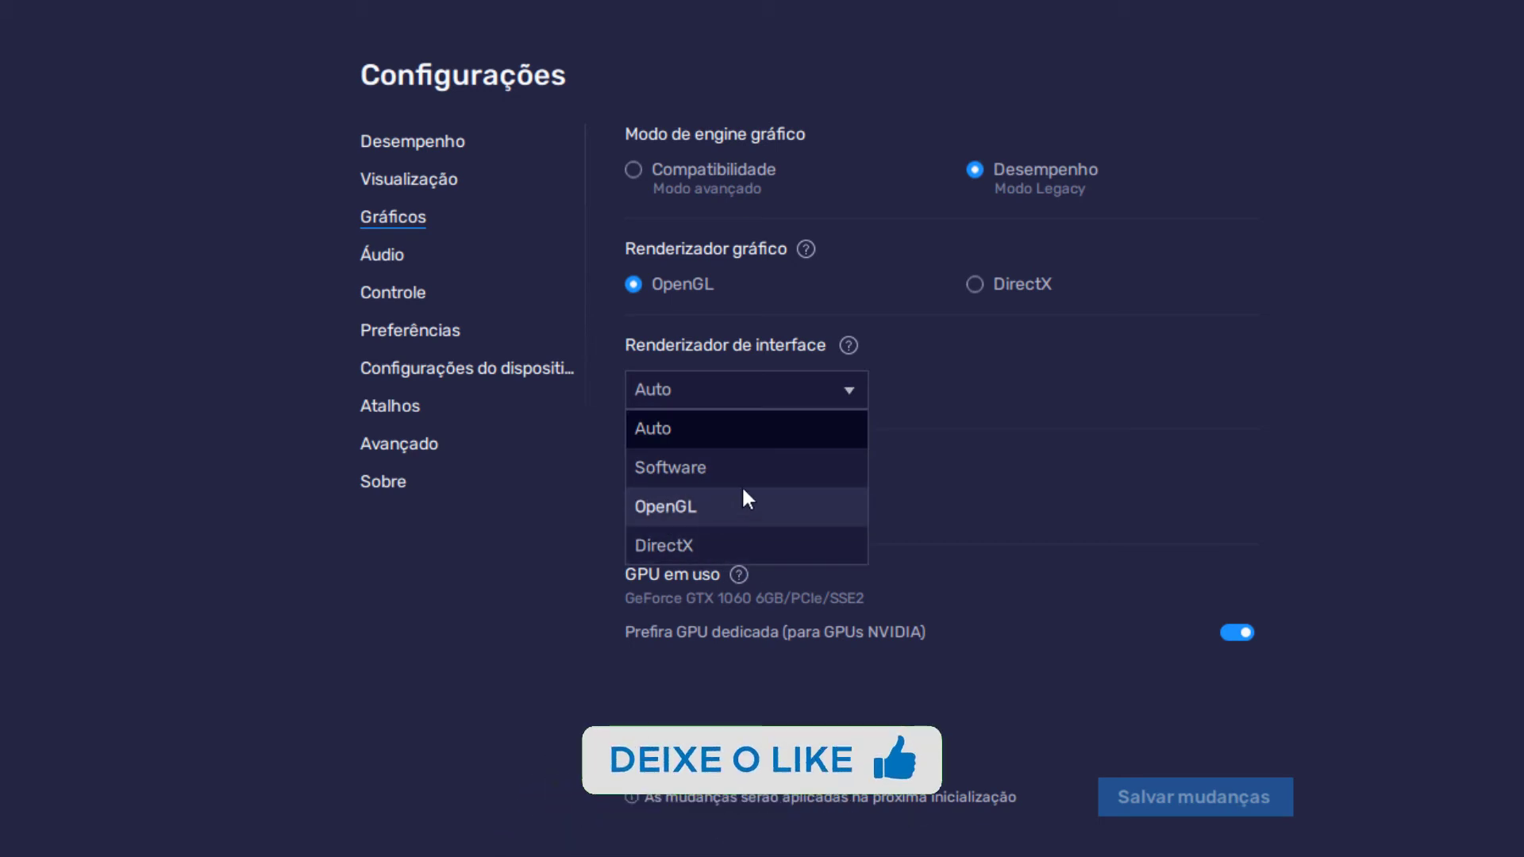
{"action": "left_click", "coordinate": [738, 434]}
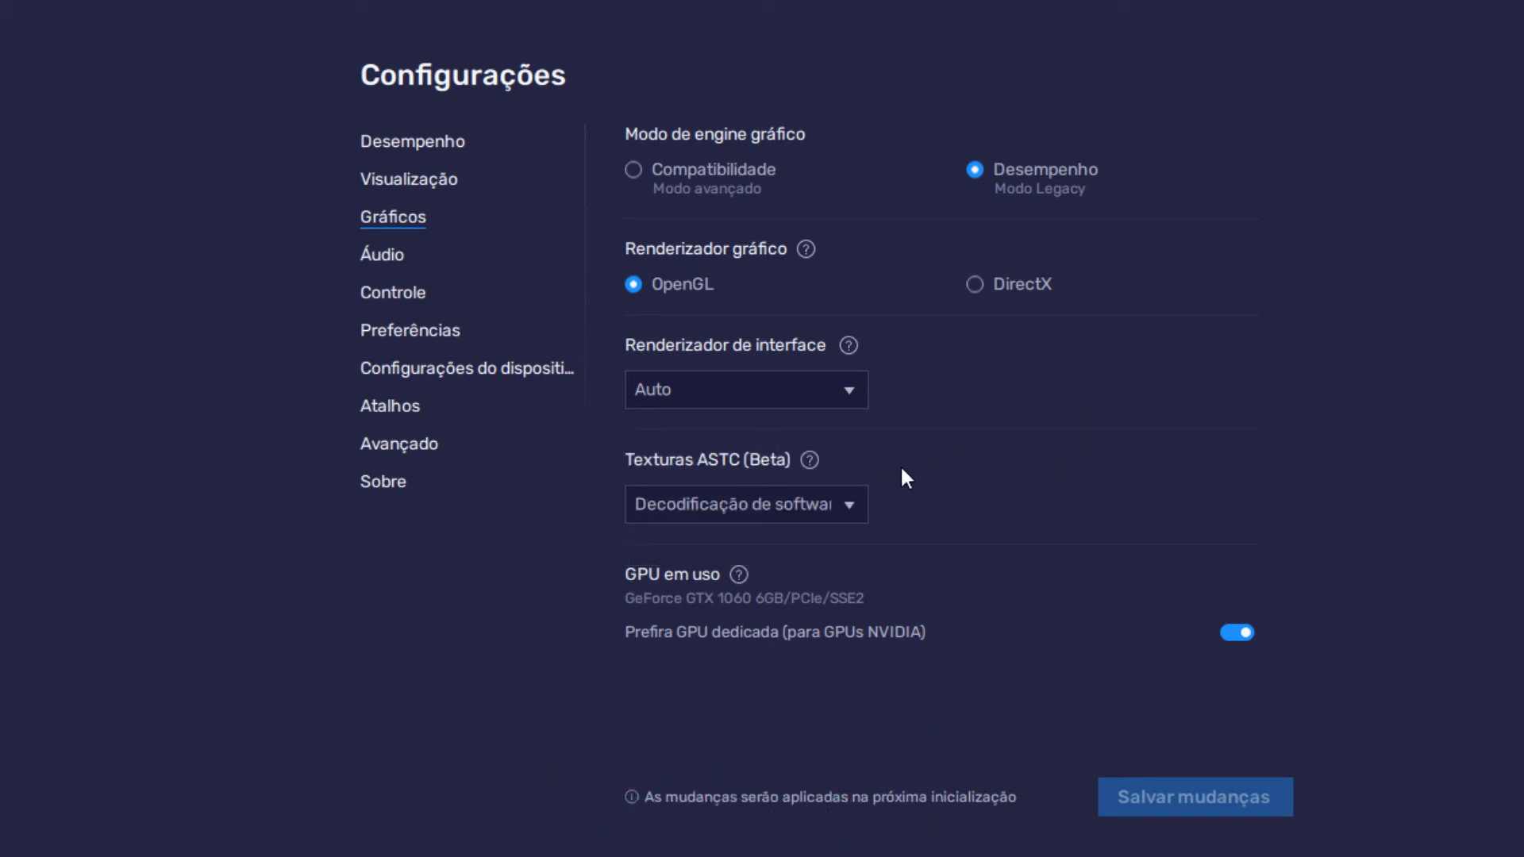
Set the ASTC textures option to Desativado and save the graphics changes
{"action": "left_click", "coordinate": [847, 500]}
{"action": "left_click", "coordinate": [774, 546]}
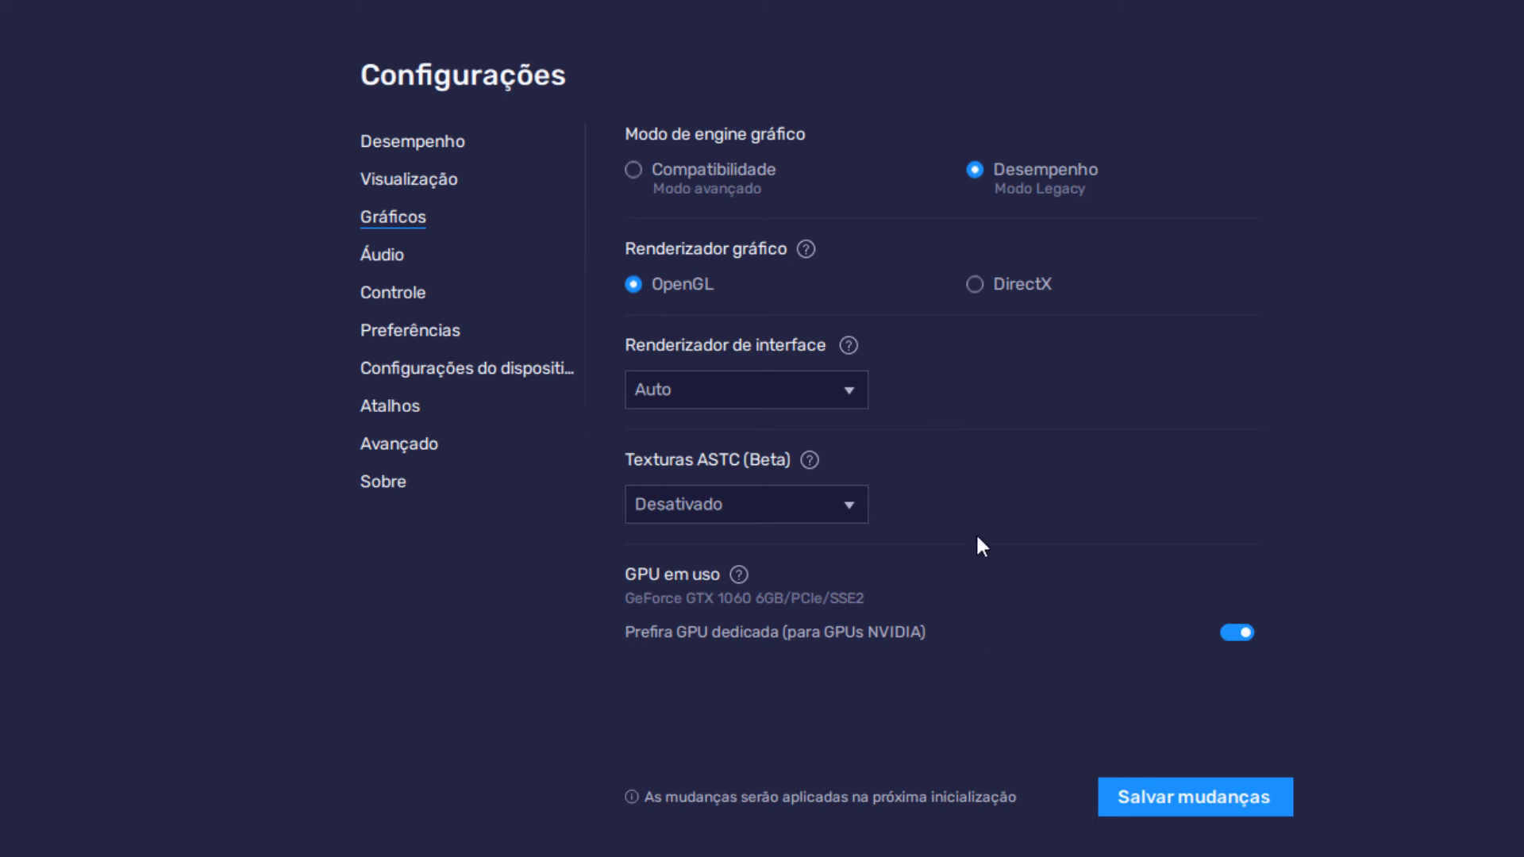
{"action": "left_click", "coordinate": [1193, 810]}
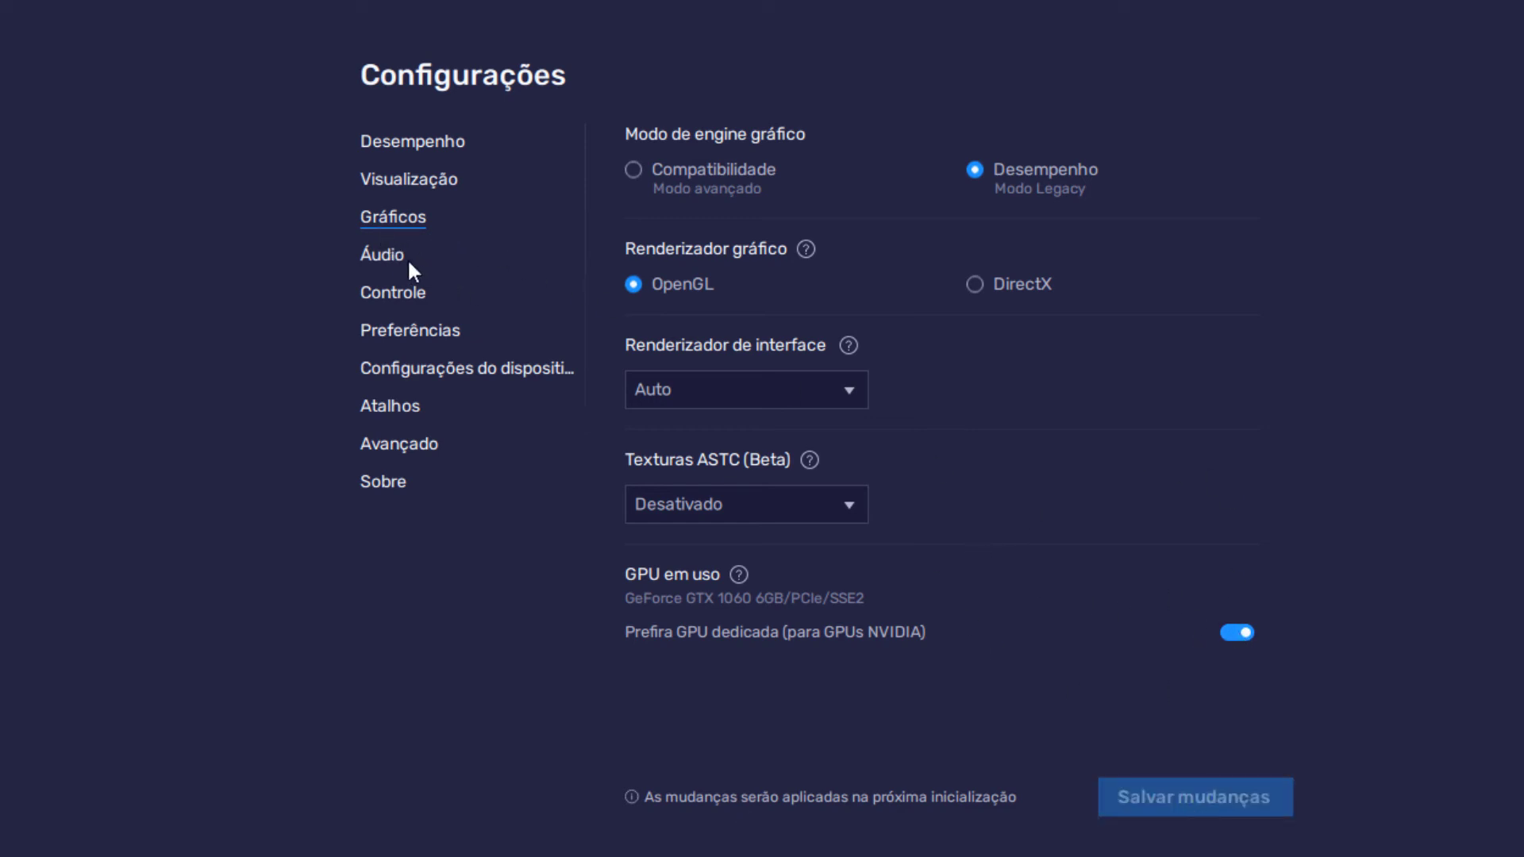
Set the audio speakers to Alto-falantes (2- Logitech USB Headset) and the microphone to Microphone (High Definition Audio Device)
{"action": "left_click", "coordinate": [382, 256]}
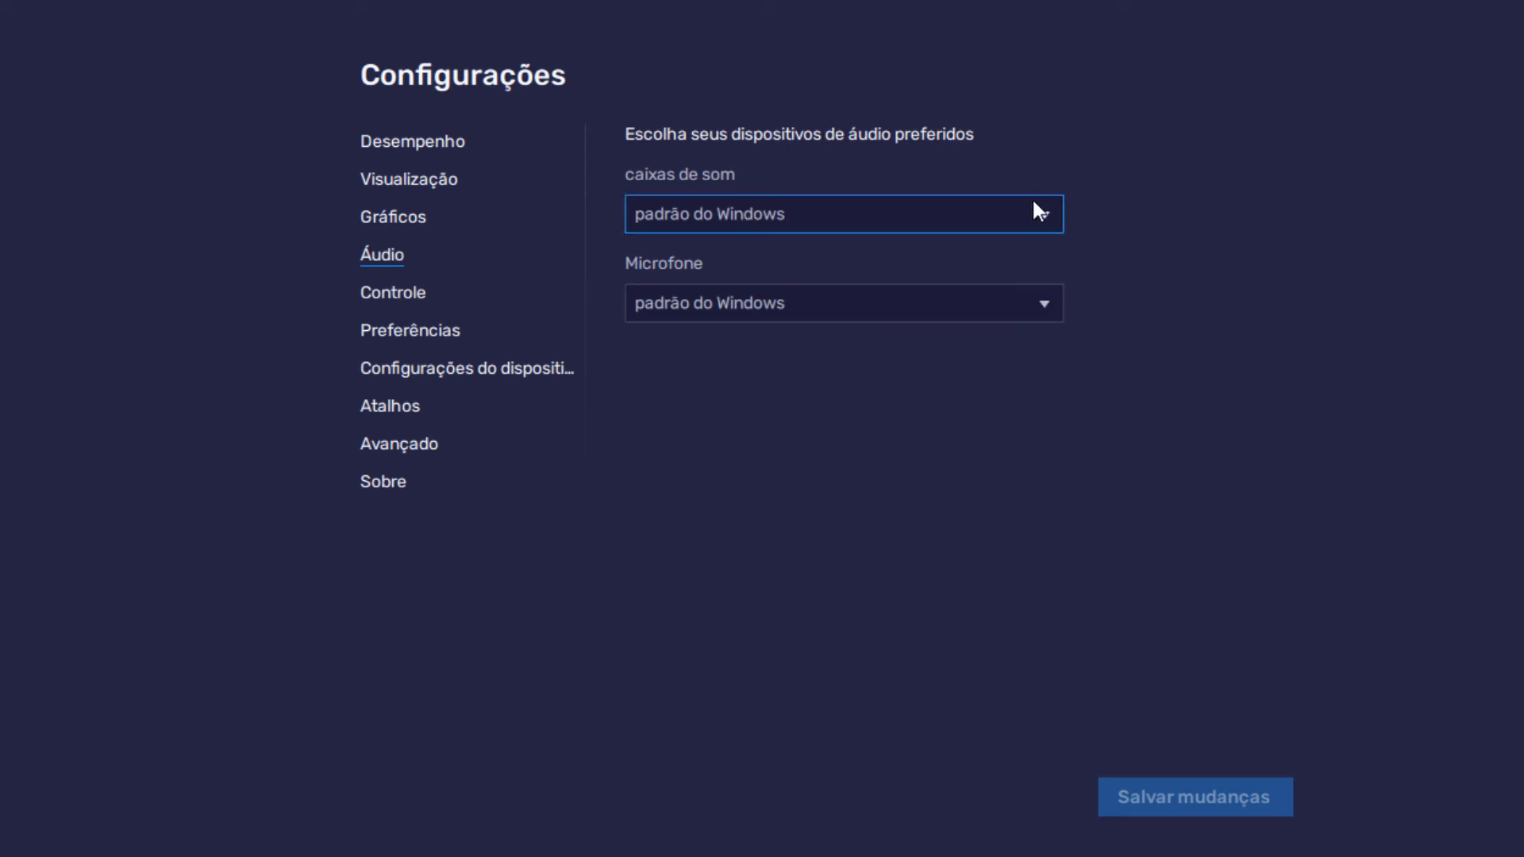
{"action": "left_click", "coordinate": [1005, 216]}
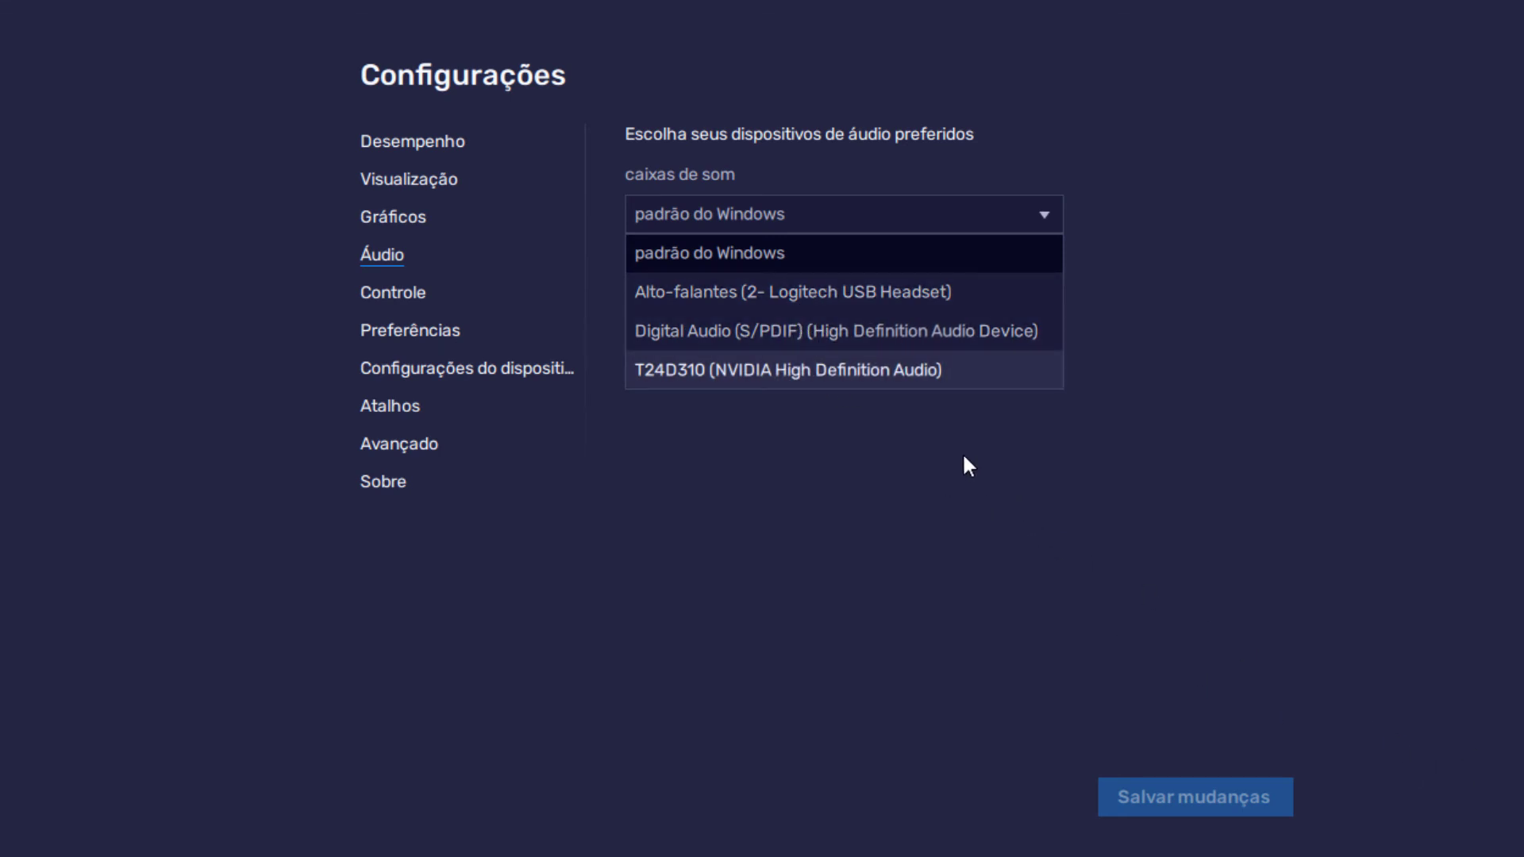
{"action": "left_click", "coordinate": [815, 430]}
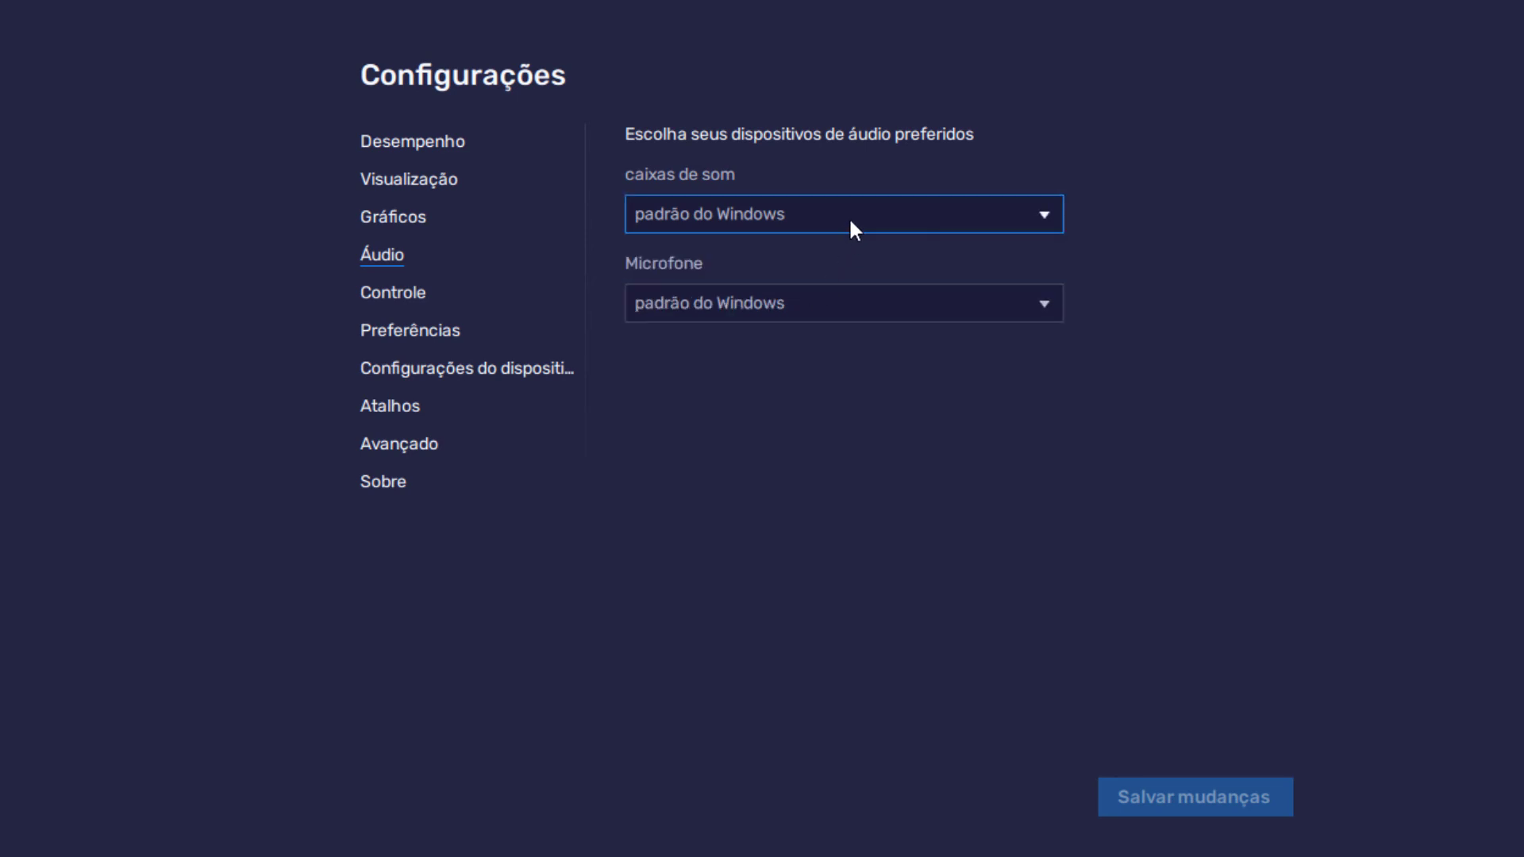
{"action": "left_click", "coordinate": [849, 217]}
{"action": "left_click", "coordinate": [815, 293]}
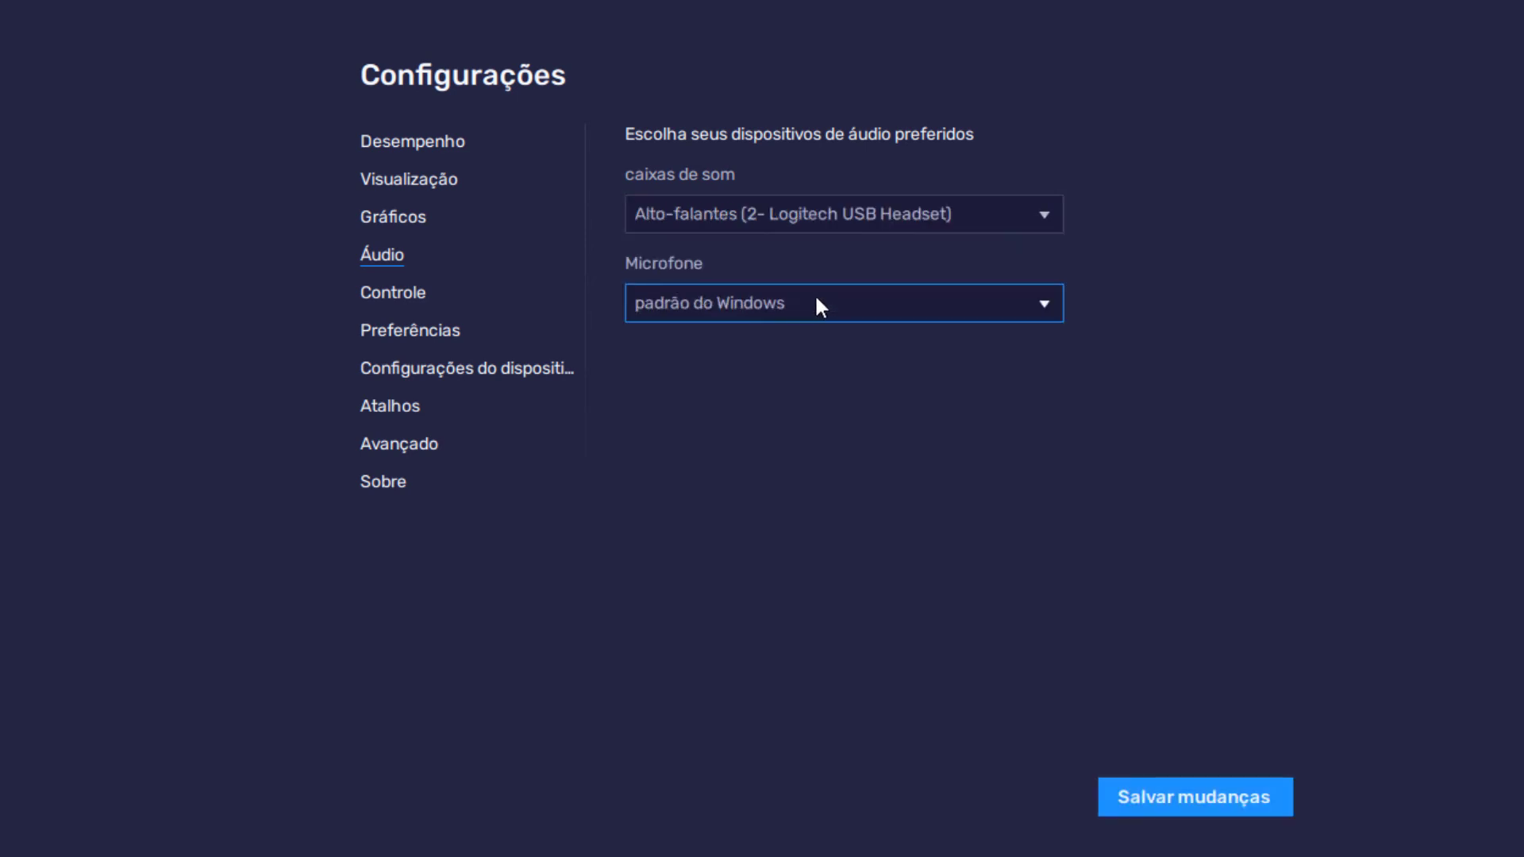
{"action": "left_click", "coordinate": [894, 302]}
{"action": "left_click", "coordinate": [822, 382]}
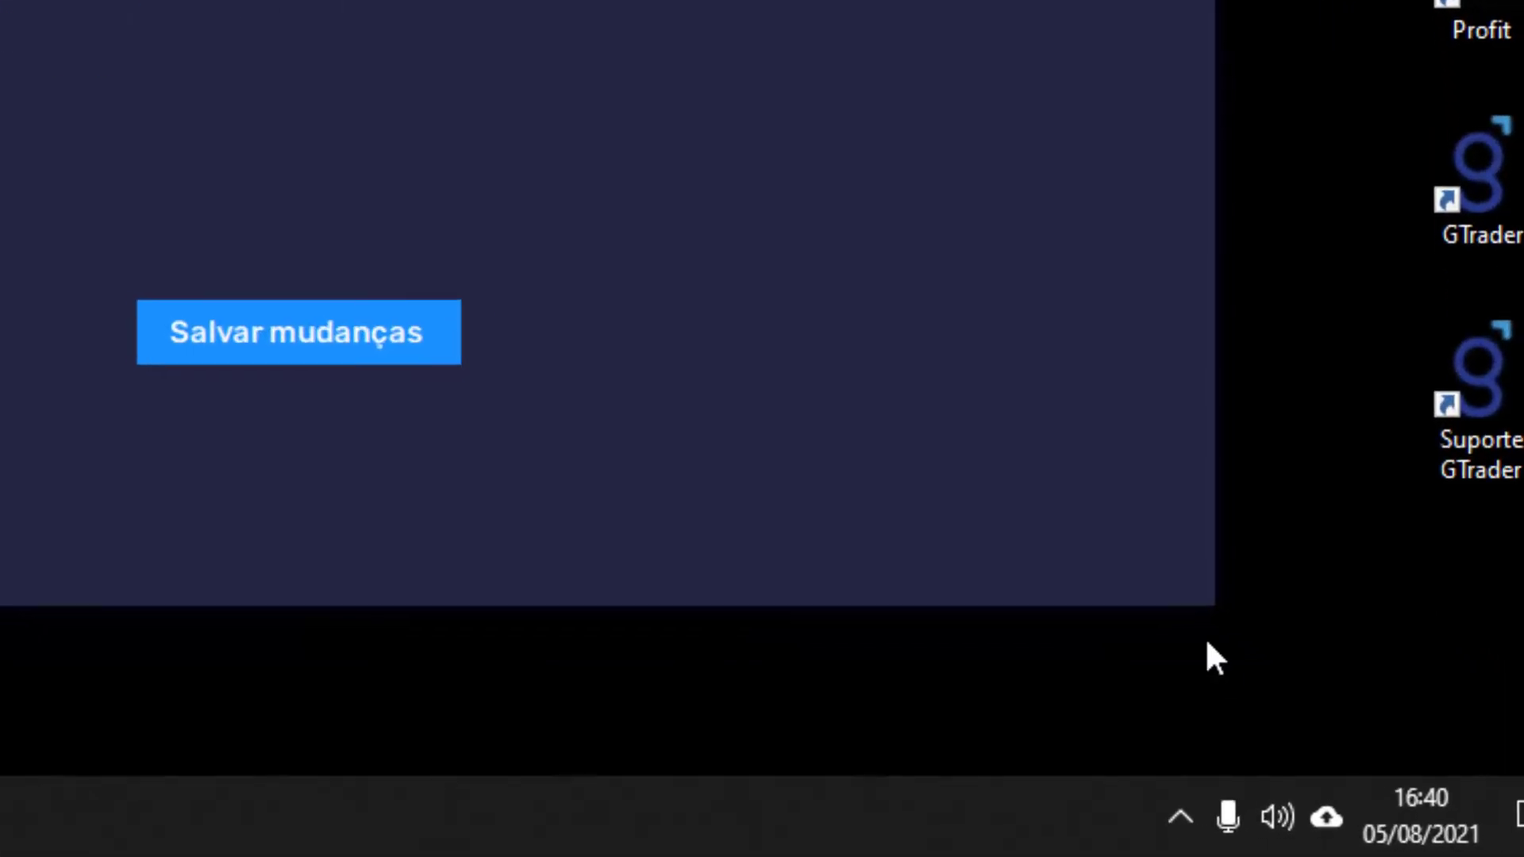
Check the active audio devices in the Windows volume mixer and the Som dialog's recording devices, then cancel the dialog
{"action": "right_click", "coordinate": [1283, 800]}
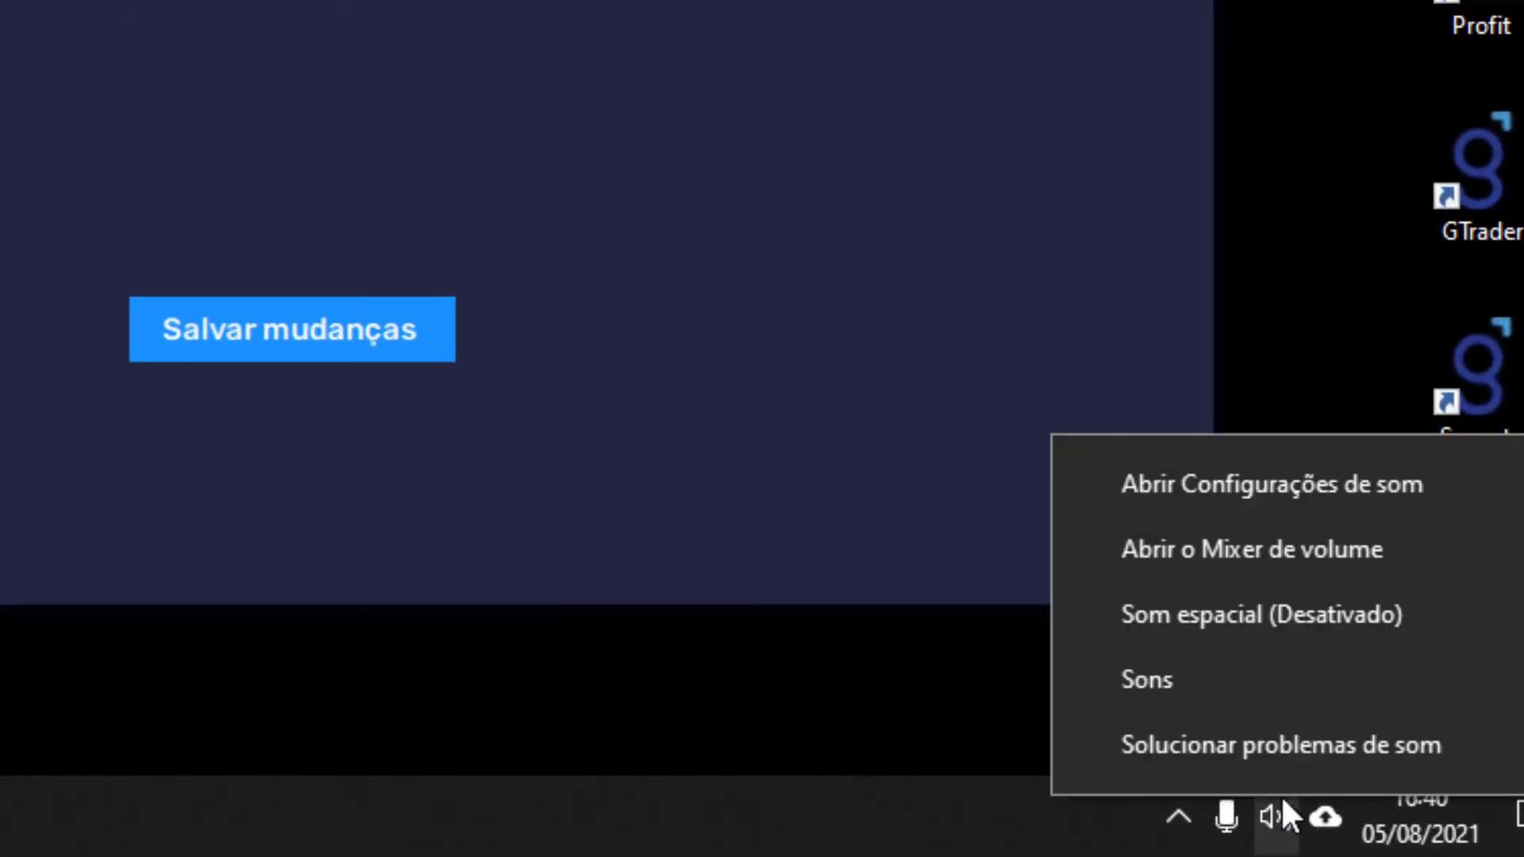
{"action": "left_click", "coordinate": [1225, 543]}
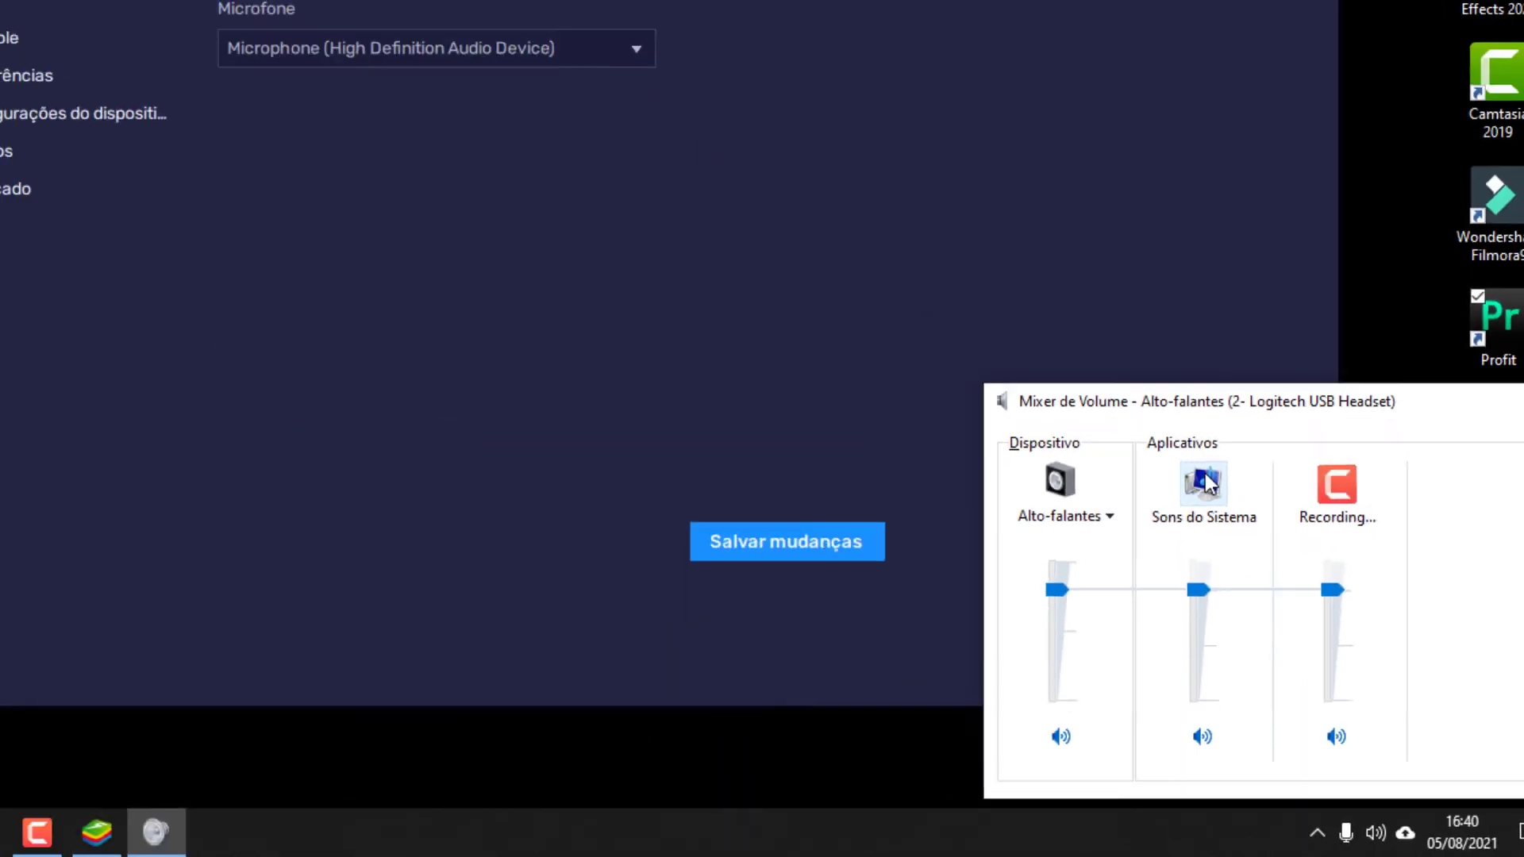
{"action": "left_click", "coordinate": [1308, 602]}
{"action": "left_click", "coordinate": [138, 85]}
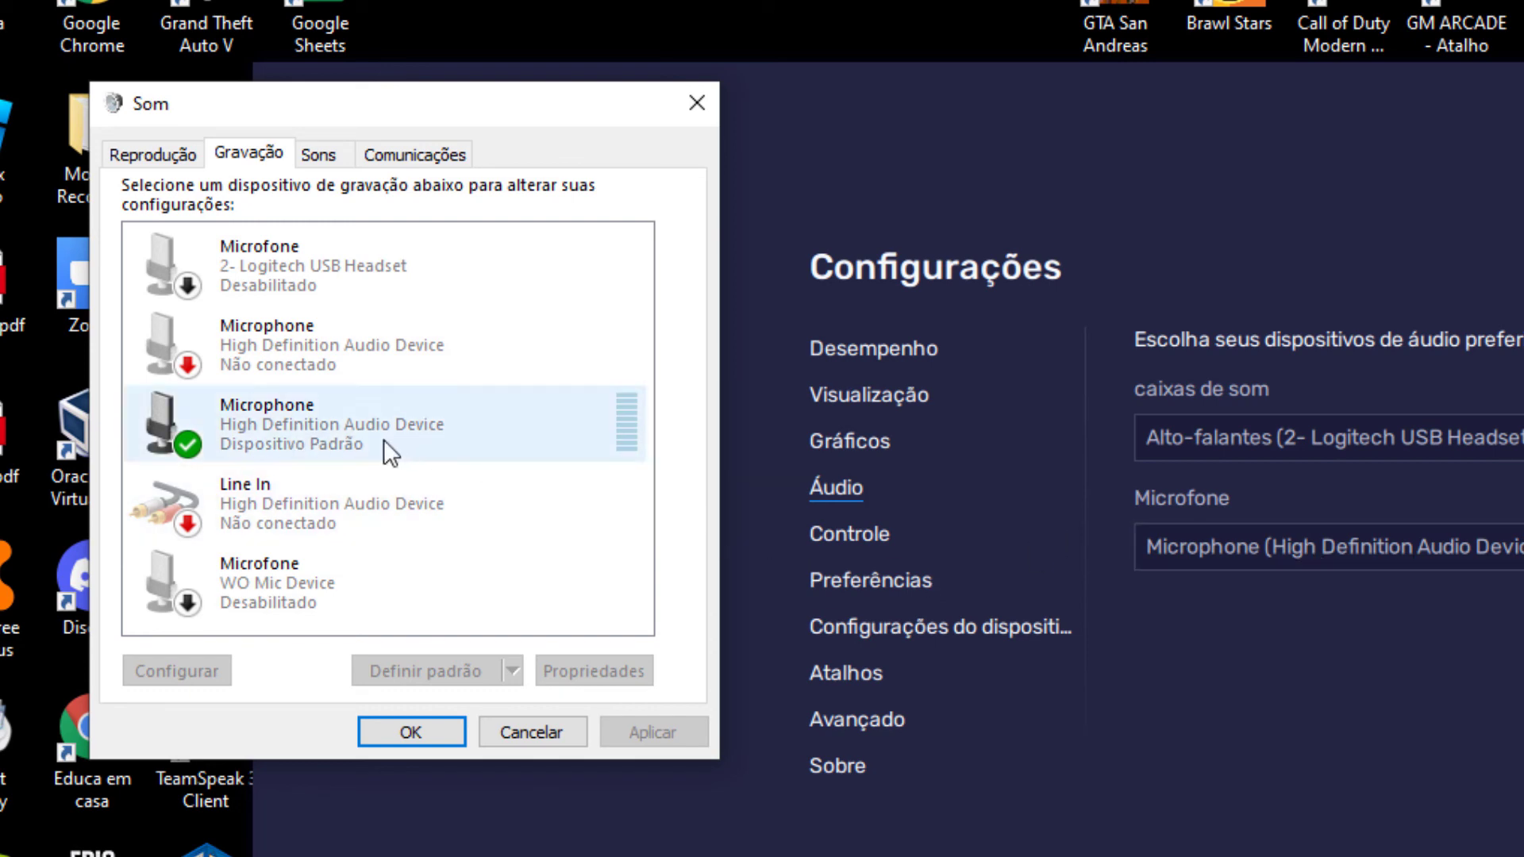
{"action": "left_click", "coordinate": [544, 730]}
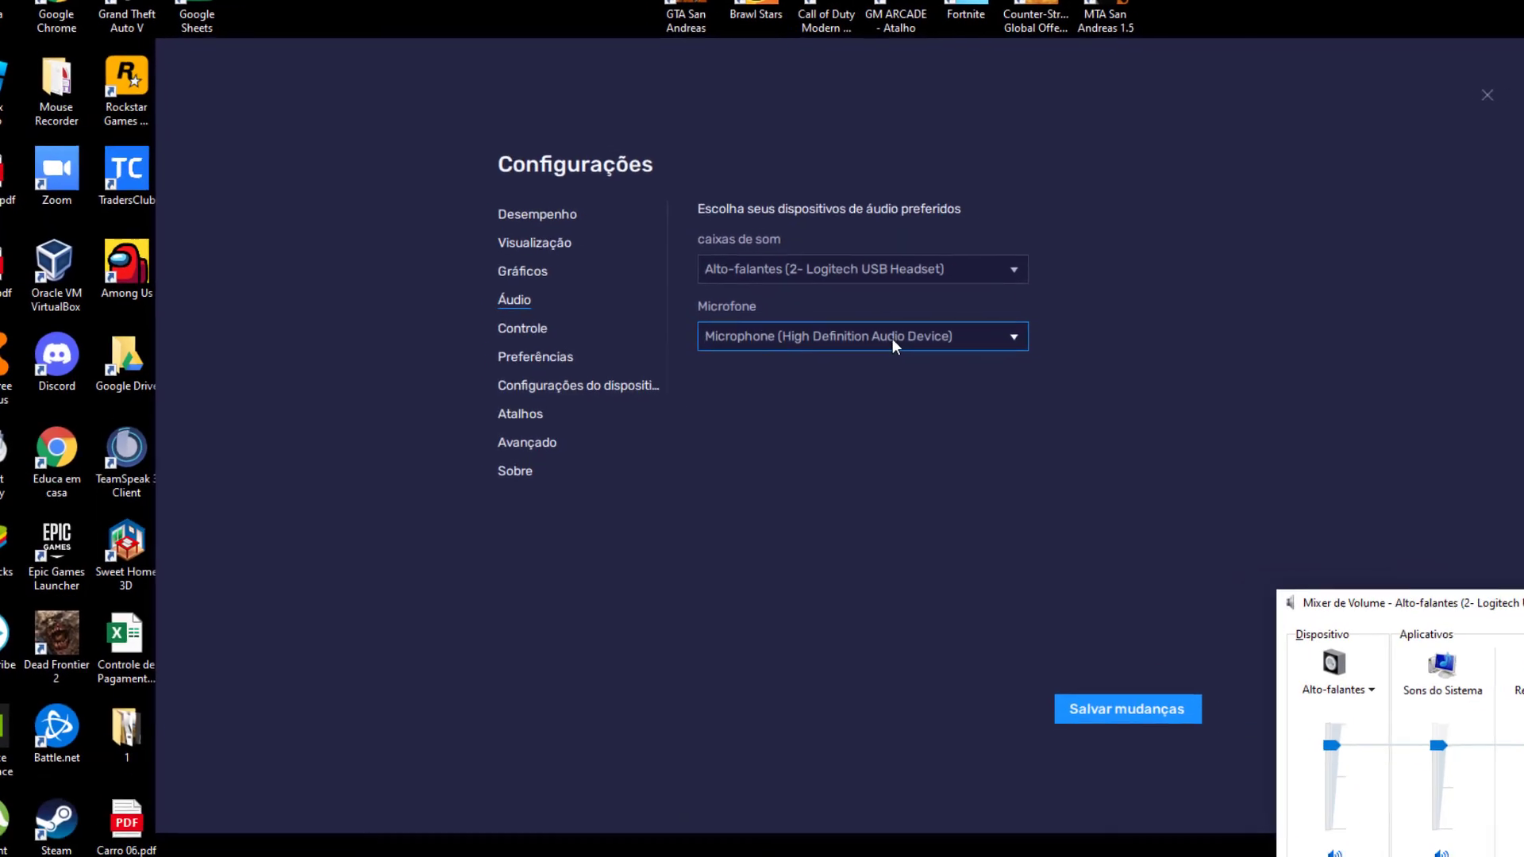
Recheck the microphone choice in the BlueStacks audio settings and save the audio changes
{"action": "left_click", "coordinate": [1454, 547]}
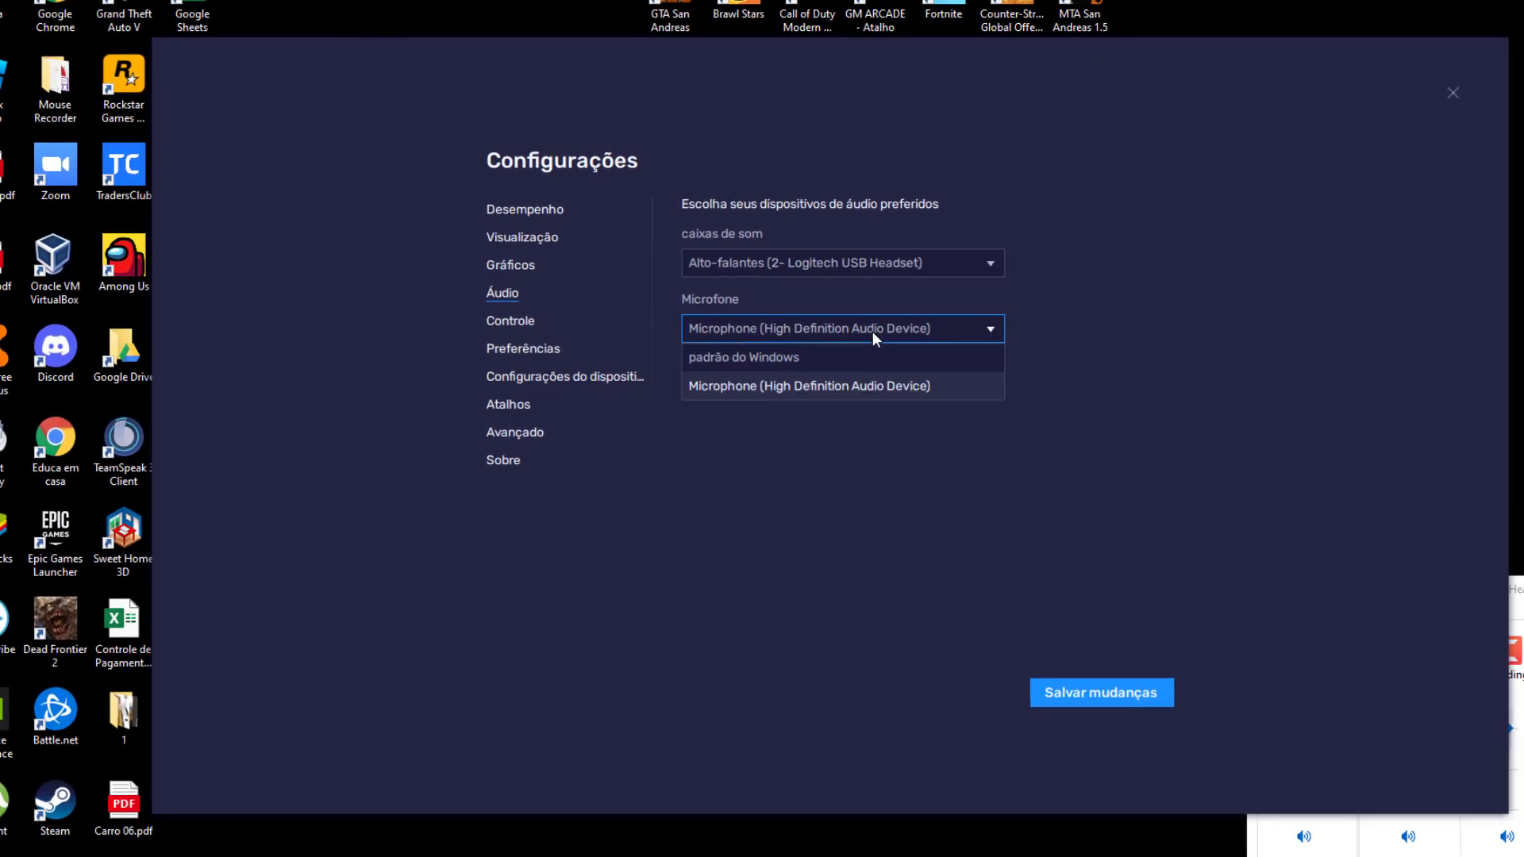
{"action": "left_click", "coordinate": [1086, 692]}
Review the gamepad, preferences and device settings, including the list of available device profiles
{"action": "left_click", "coordinate": [520, 324]}
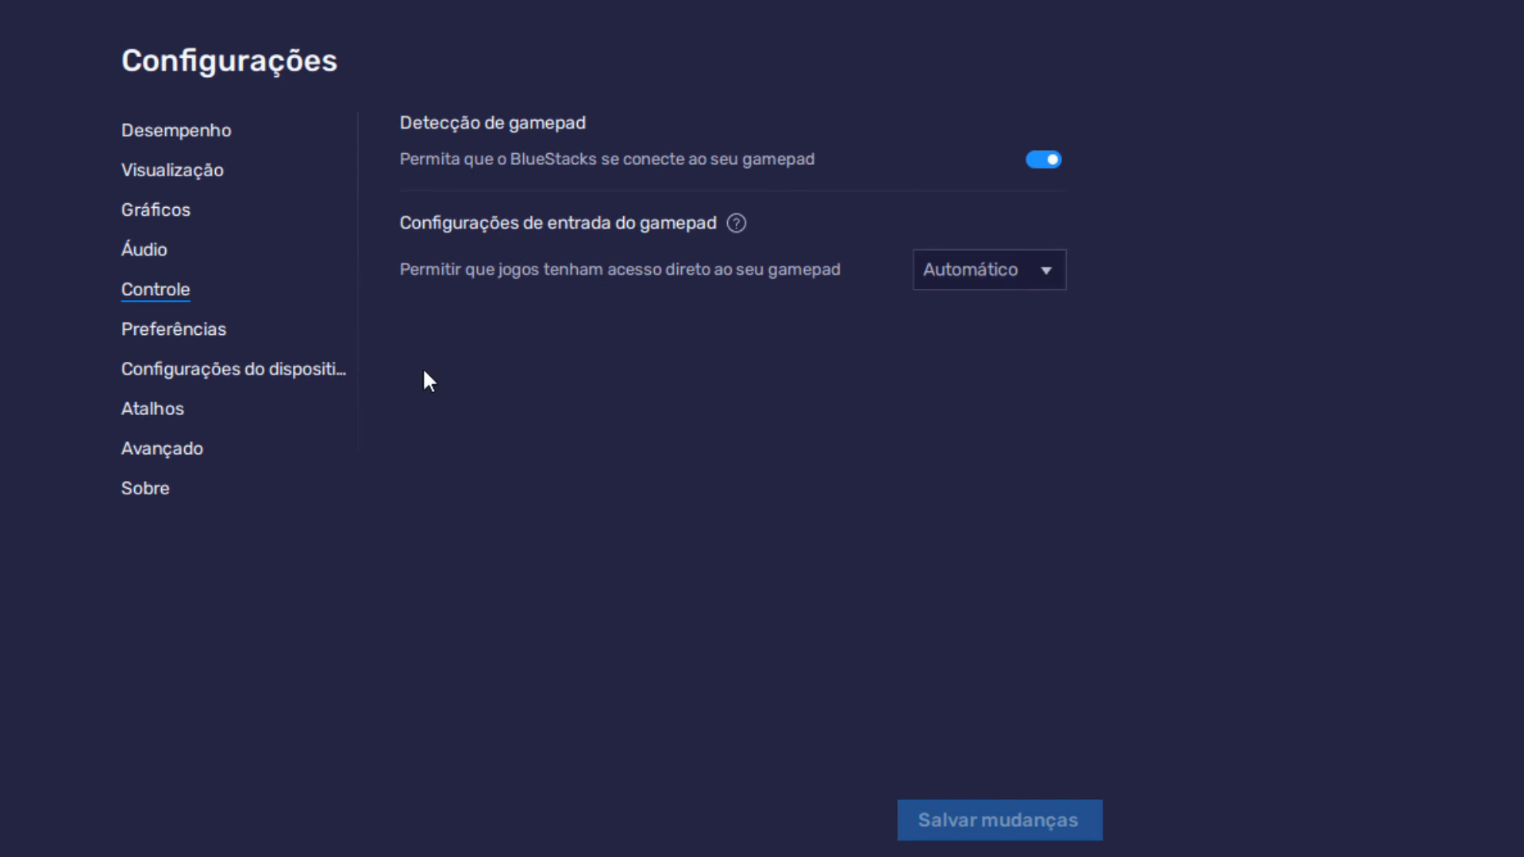
{"action": "left_click", "coordinate": [183, 331]}
{"action": "left_click", "coordinate": [216, 367]}
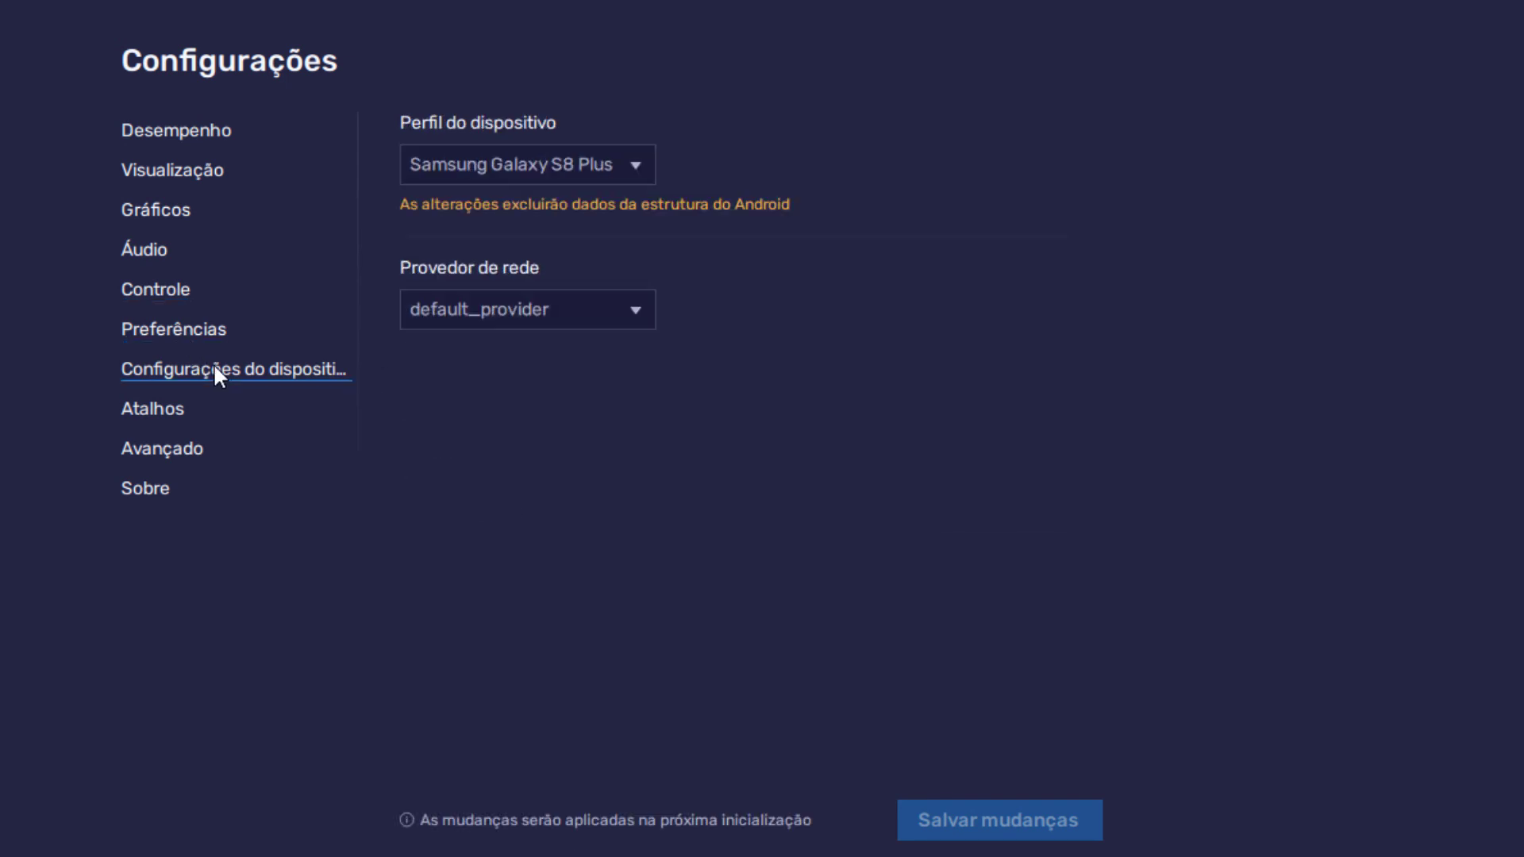
{"action": "left_click", "coordinate": [597, 172]}
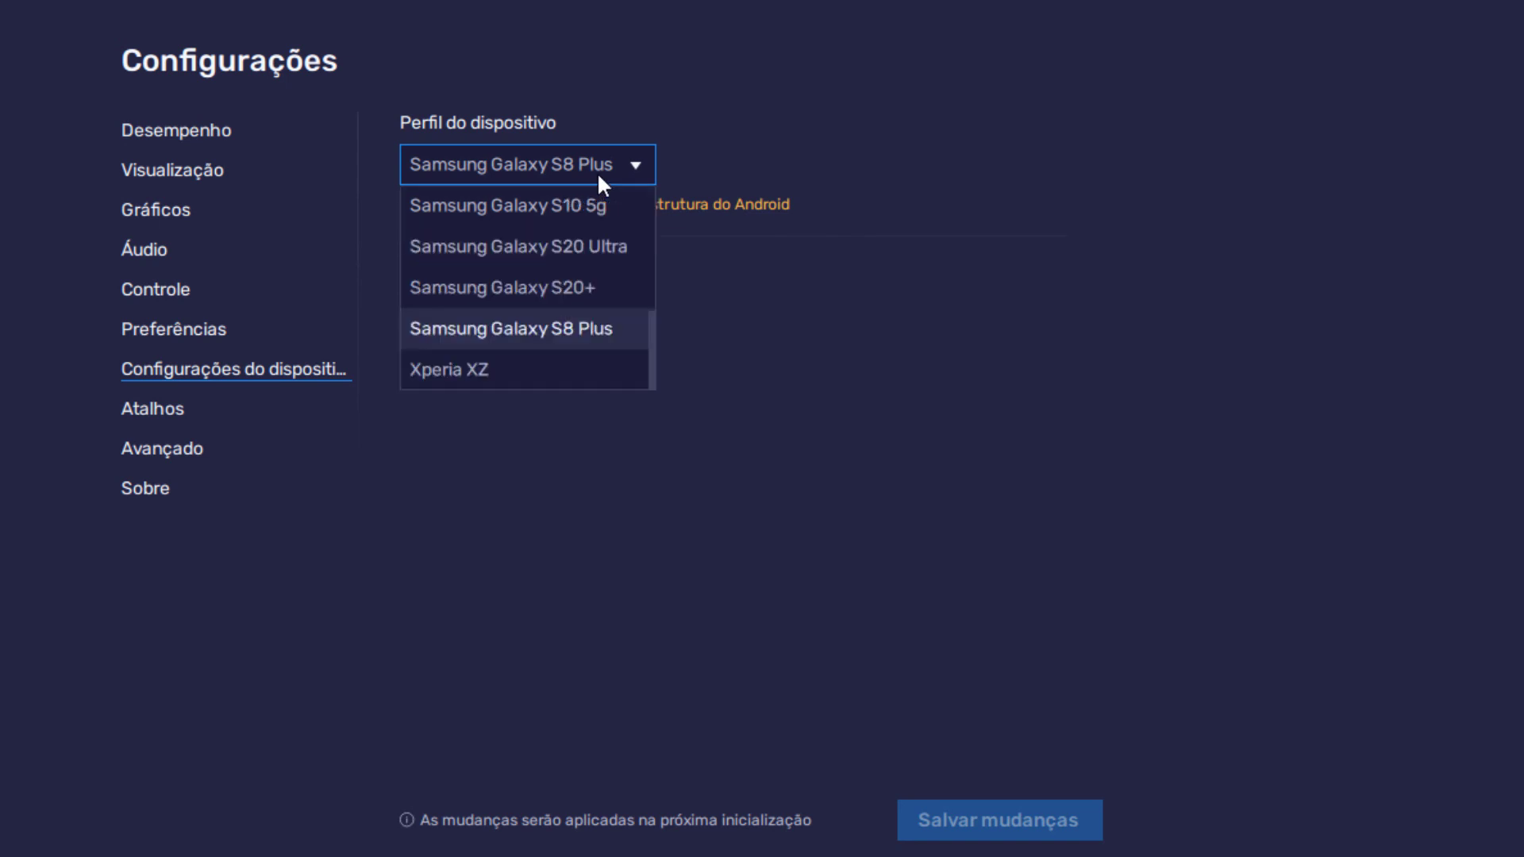
{"action": "left_click", "coordinate": [663, 325]}
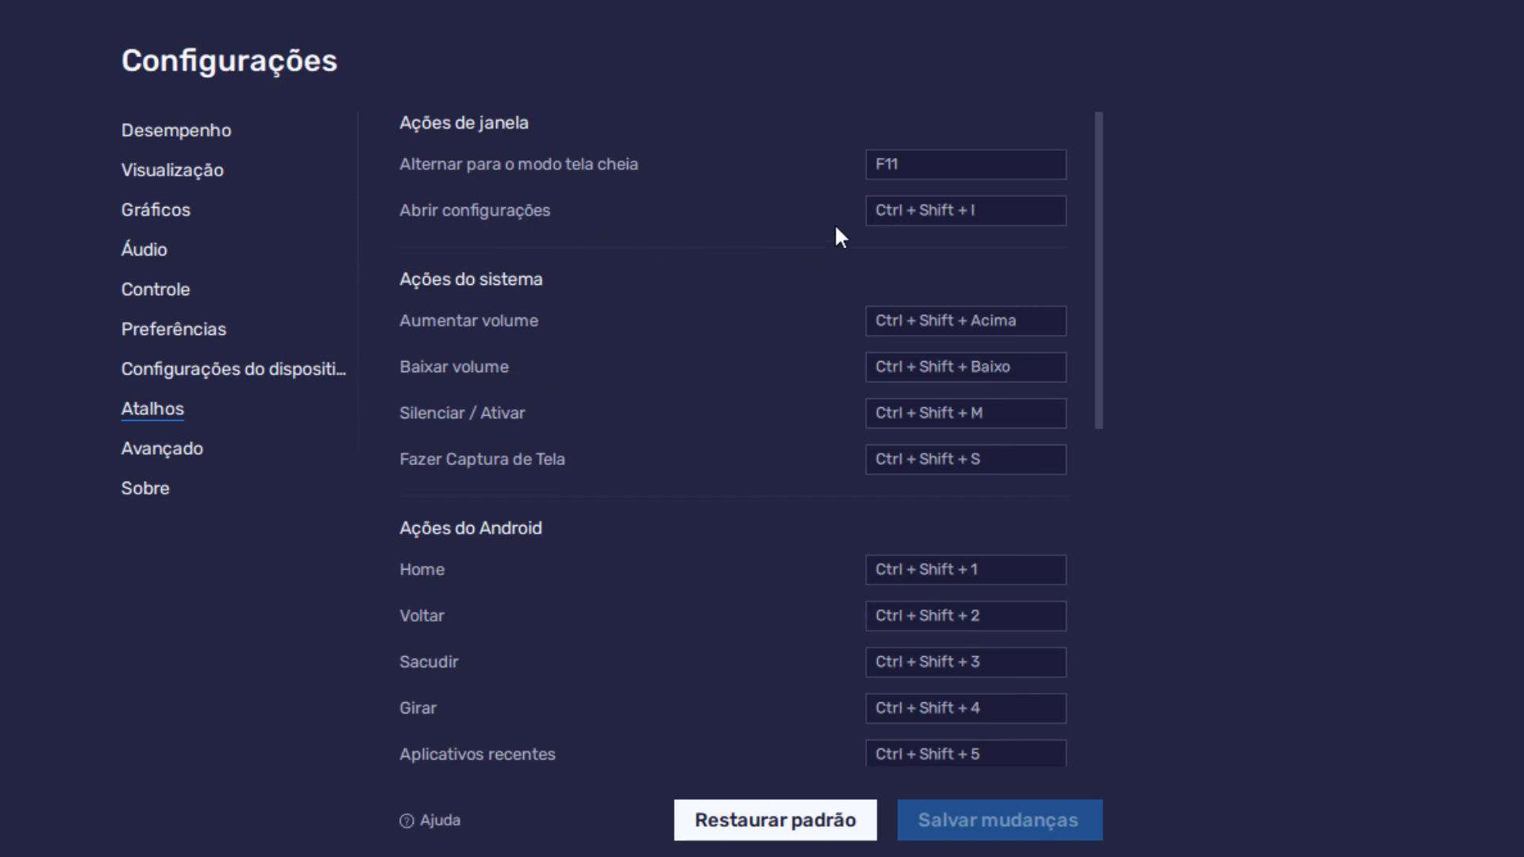
Review the window, system, Android and game shortcuts, along with the advanced settings and version information
{"action": "left_click", "coordinate": [879, 209]}
{"action": "left_click", "coordinate": [556, 336]}
{"action": "scroll", "coordinate": [846, 236], "scroll_direction": "down", "scroll_amount": 3}
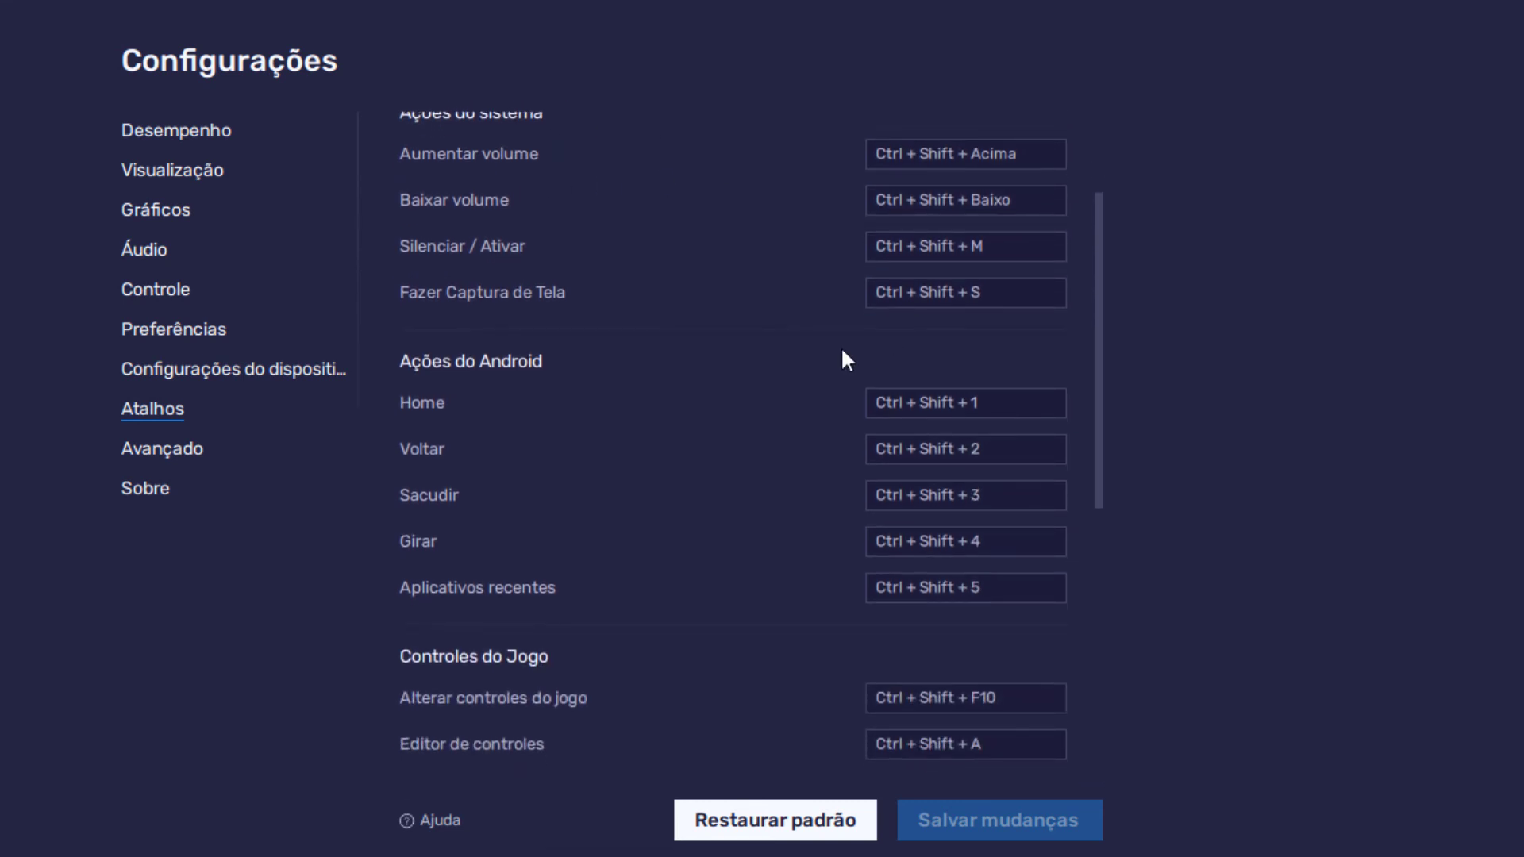
{"action": "left_click", "coordinate": [1006, 294]}
{"action": "left_click", "coordinate": [454, 406]}
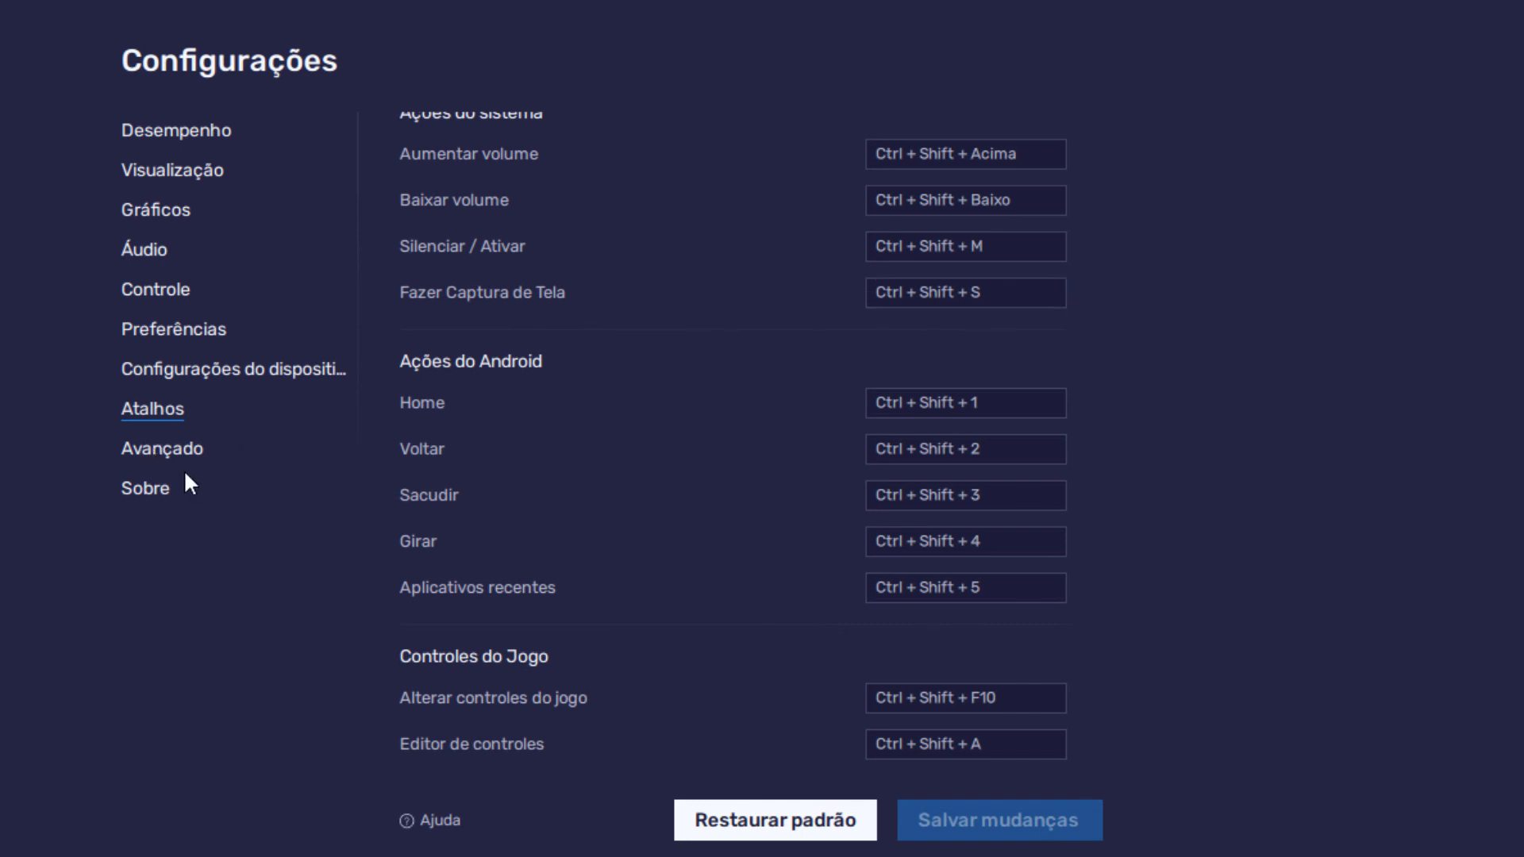
{"action": "left_click", "coordinate": [169, 450]}
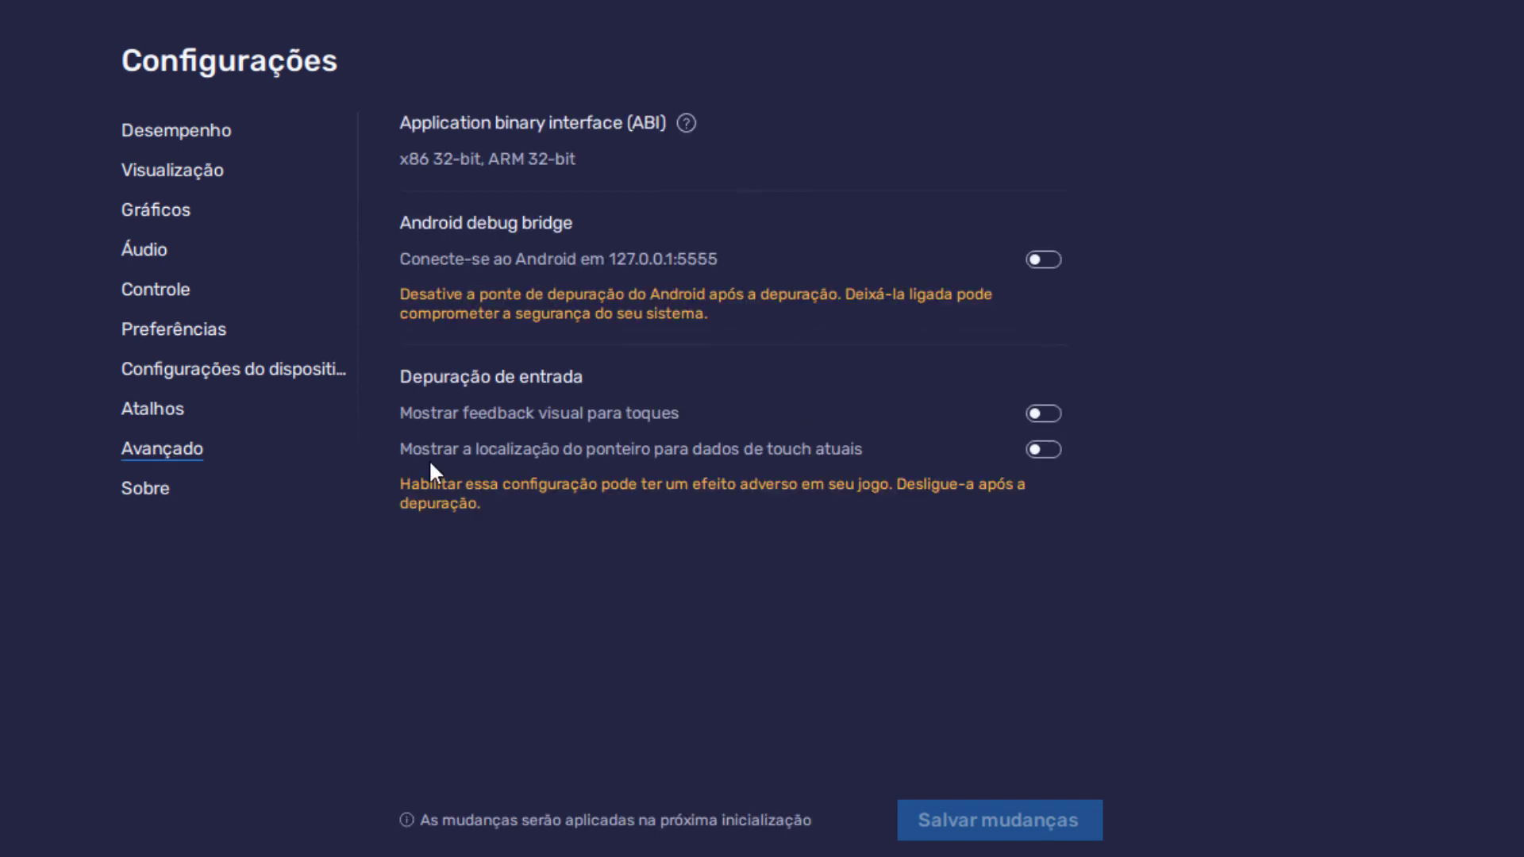
{"action": "left_click", "coordinate": [161, 492]}
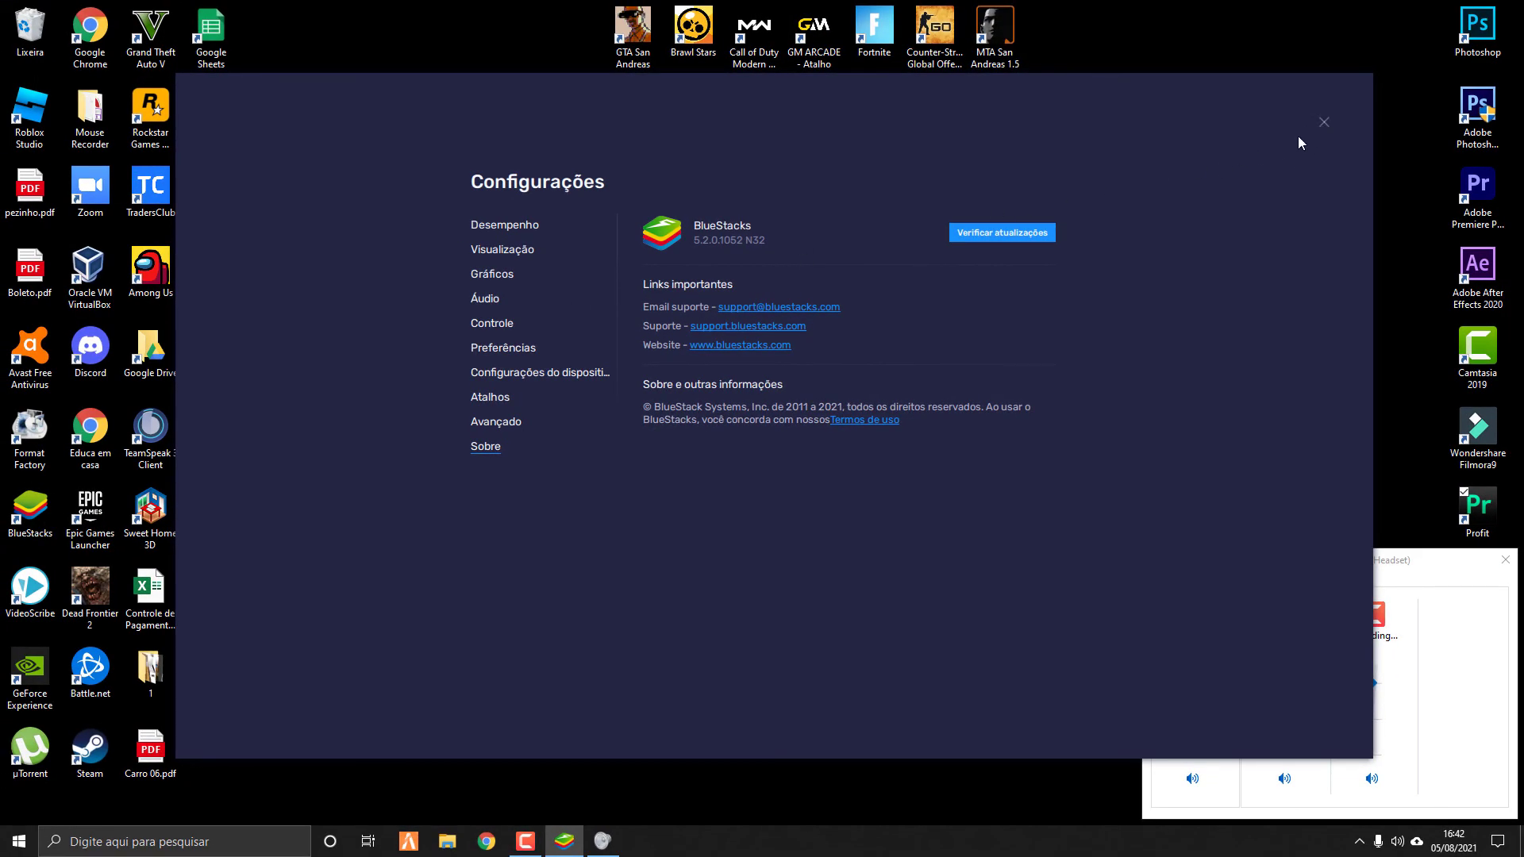
Close the settings and switch the BlueStacks home screen to full screen
{"action": "left_click", "coordinate": [1323, 123]}
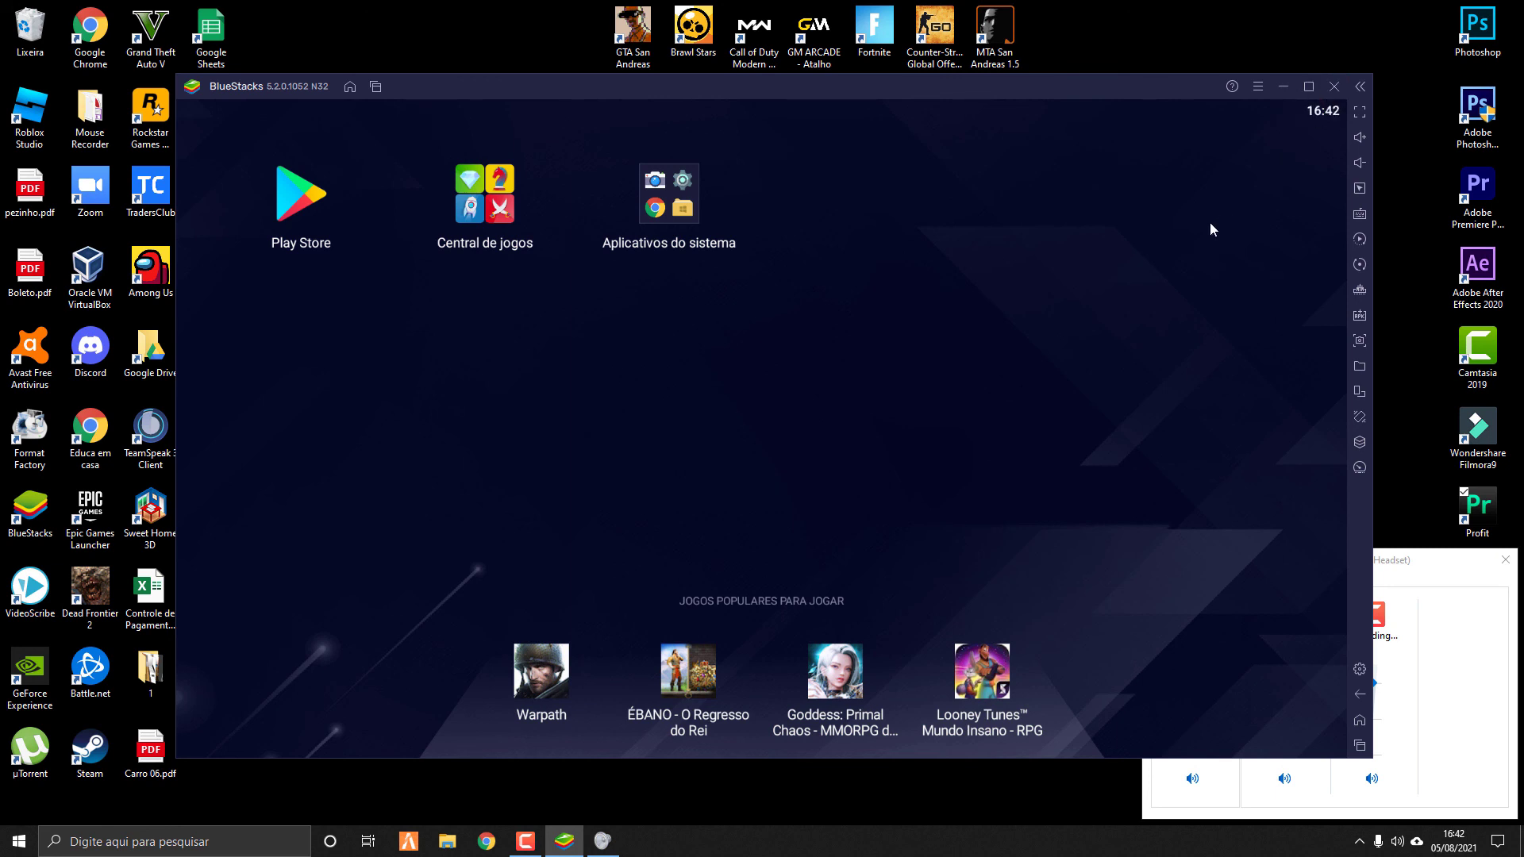
{"action": "key", "text": "F11"}
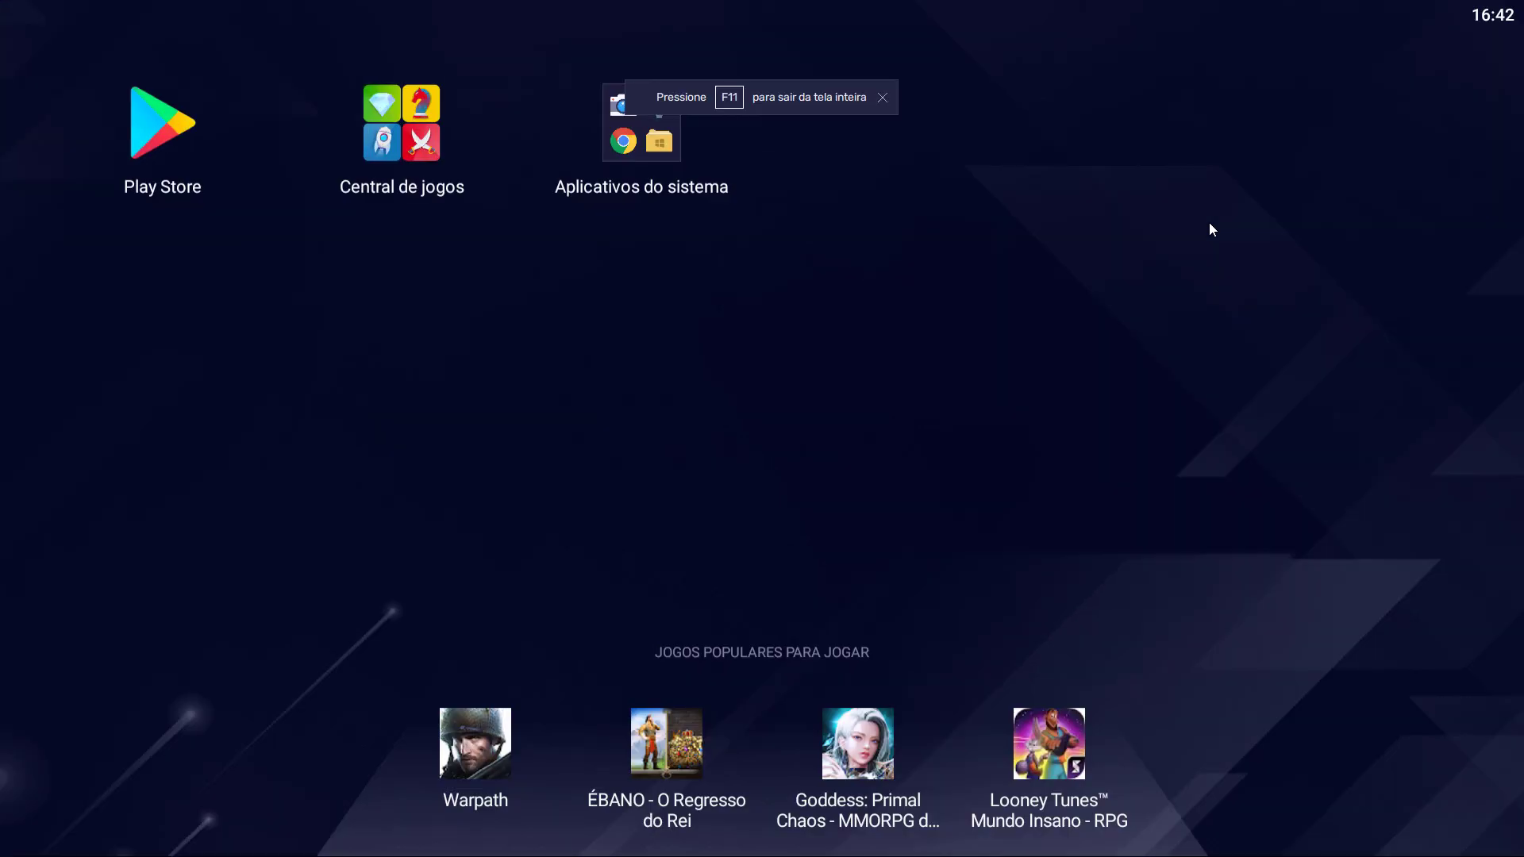